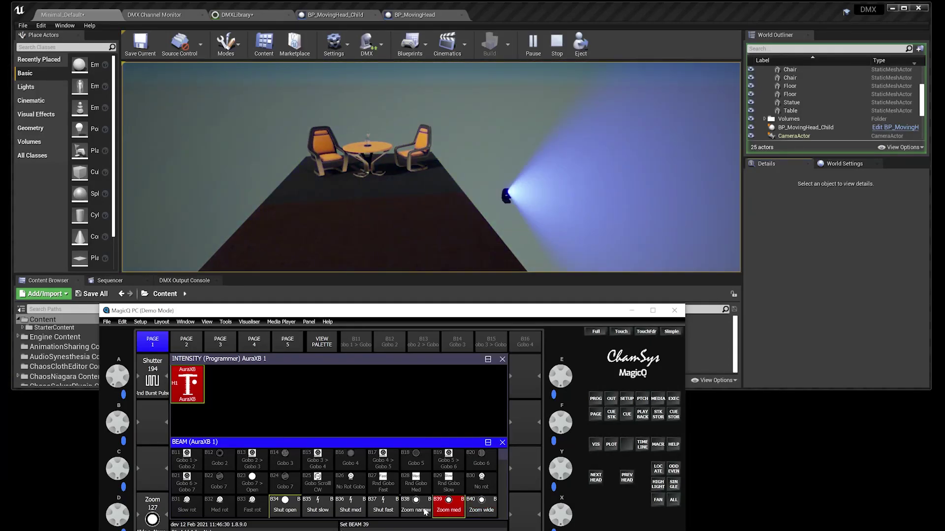
Step: Set the AuraXB beam zoom to narrow and return it to medium
{"action": "left_click", "coordinate": [423, 512]}
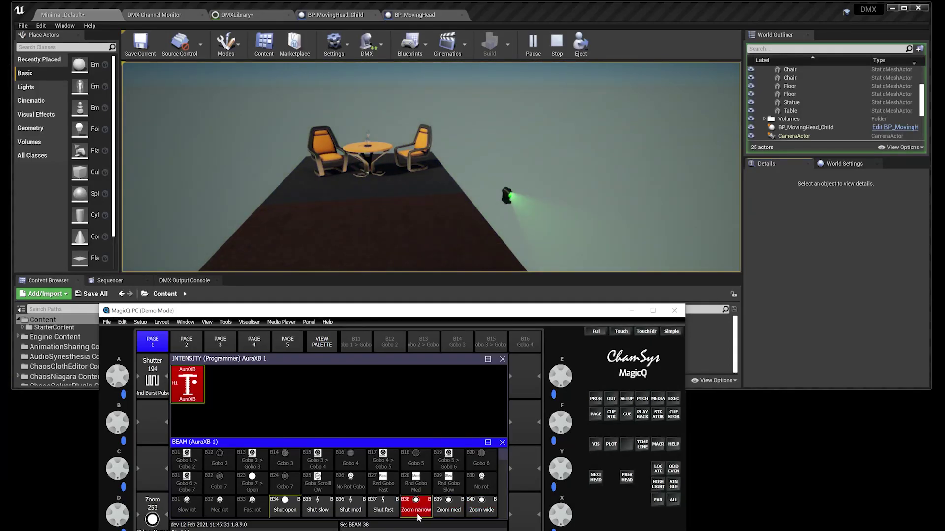
{"action": "left_click", "coordinate": [445, 508]}
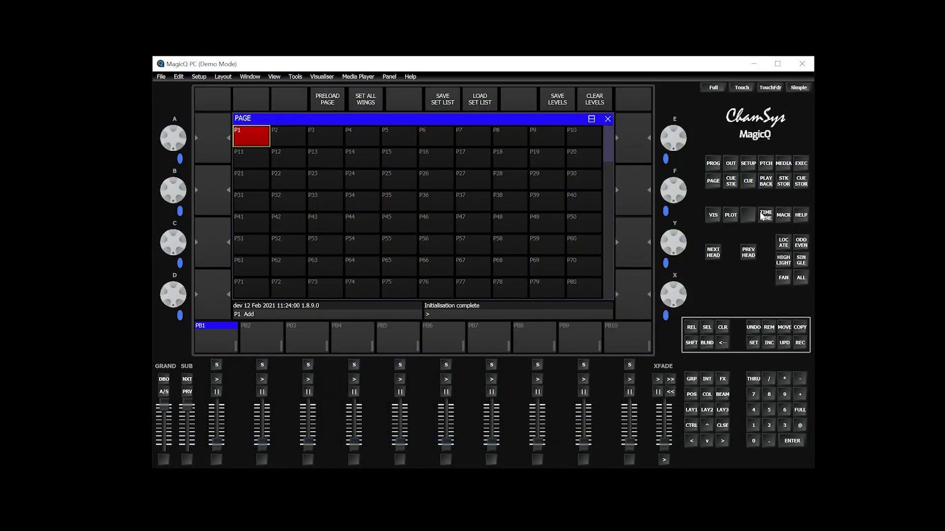
Step: In the MagicQ network settings, make sure Send to Applications on this PC is set to Yes
{"action": "left_click", "coordinate": [748, 164]}
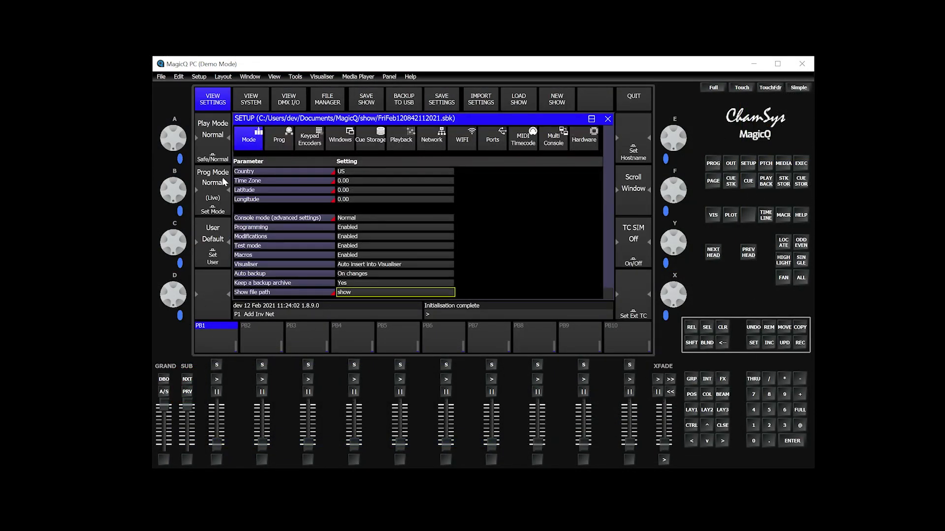
{"action": "left_click", "coordinate": [432, 141]}
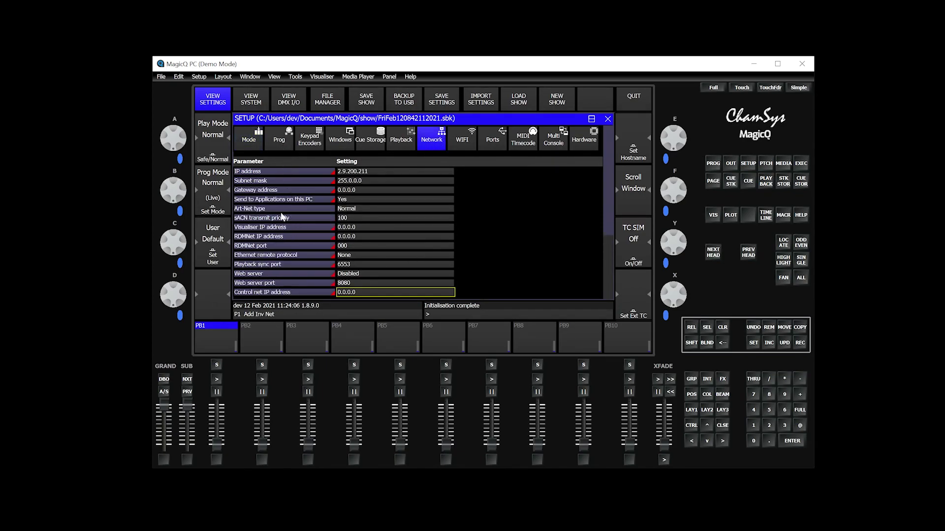
{"action": "left_click", "coordinate": [249, 199]}
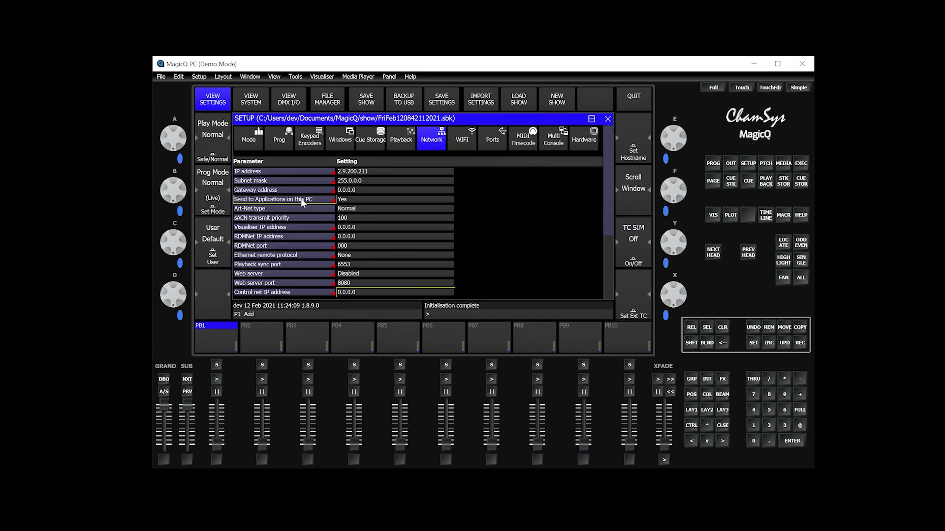
{"action": "left_click", "coordinate": [338, 199]}
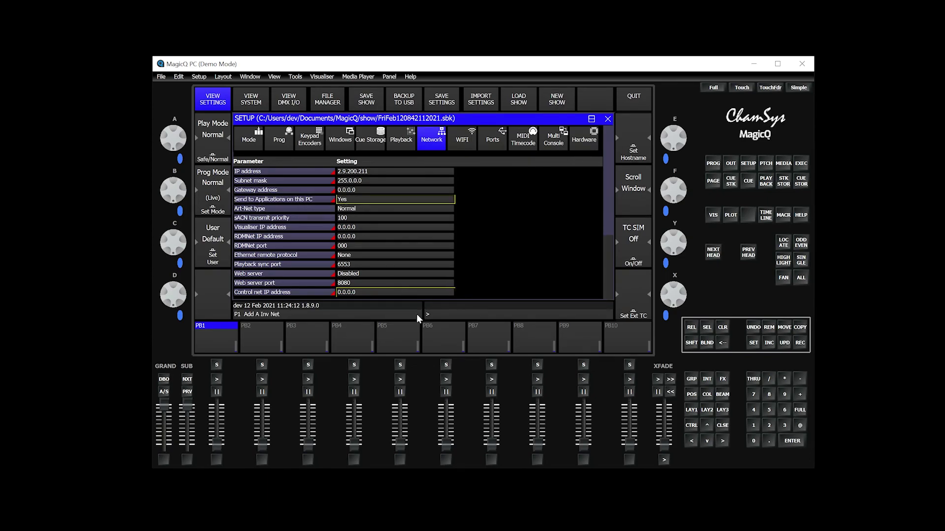
{"action": "key", "text": "Return"}
{"action": "key", "text": "Return"}
Step: Check the status and output type of the first universes in the DMX I/O setup
{"action": "left_click", "coordinate": [292, 102]}
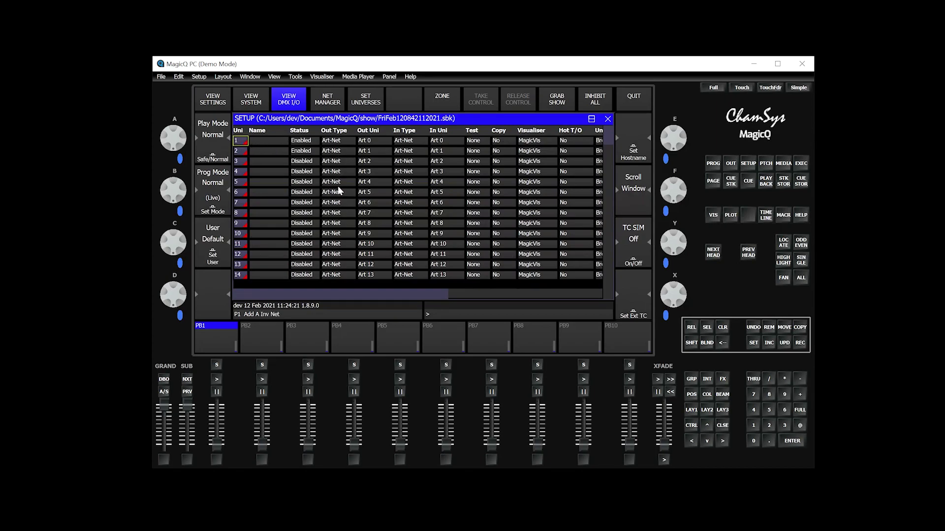
{"action": "key", "text": "Right"}
{"action": "key", "text": "Right"}
{"action": "key", "text": "Down"}
{"action": "key", "text": "Up"}
Step: Browse the head library from the patch and highlight the Clay Paky Sharpy fixture
{"action": "left_click", "coordinate": [767, 165]}
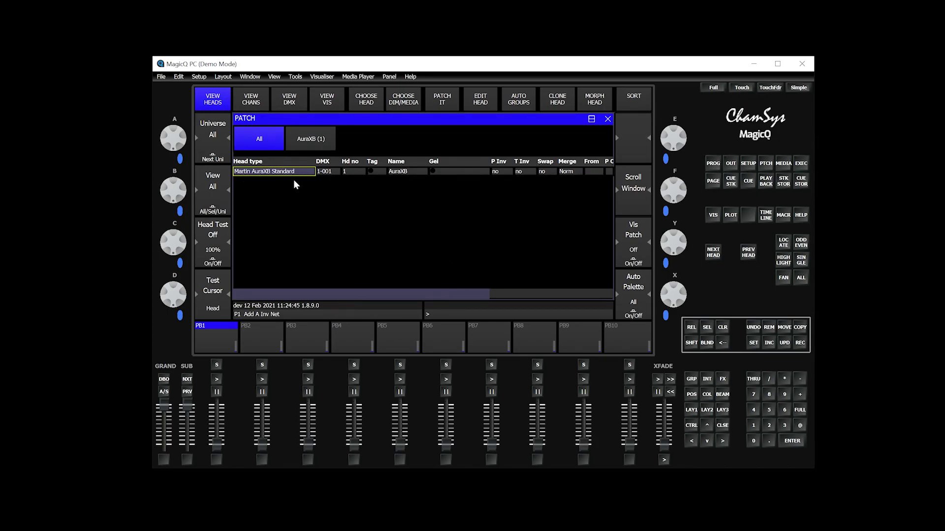
{"action": "left_click", "coordinate": [365, 100]}
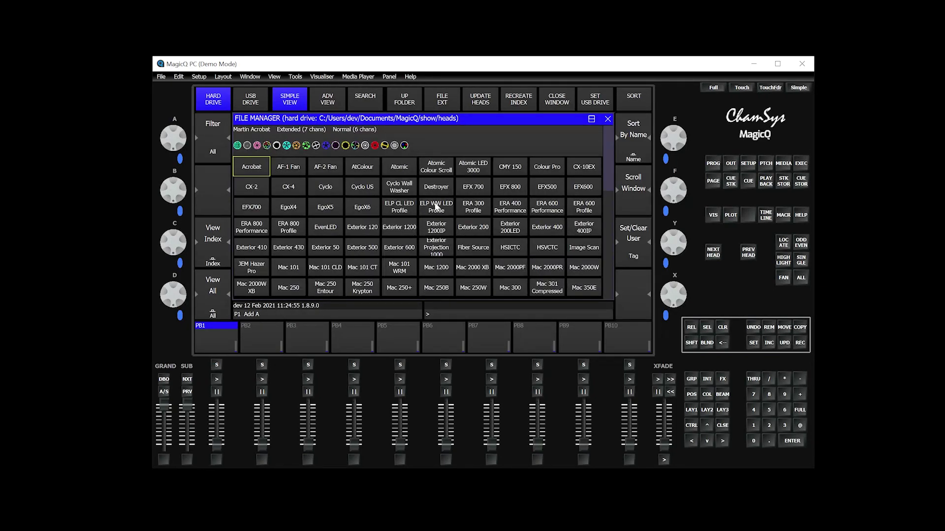
{"action": "left_click", "coordinate": [406, 101]}
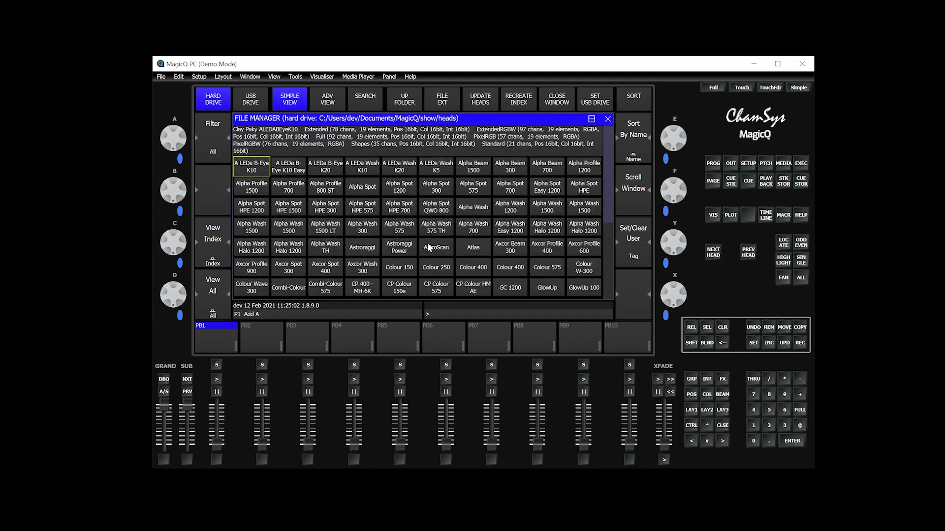
{"action": "scroll", "coordinate": [427, 243], "scroll_direction": "down", "scroll_amount": 5}
{"action": "left_click", "coordinate": [435, 228]}
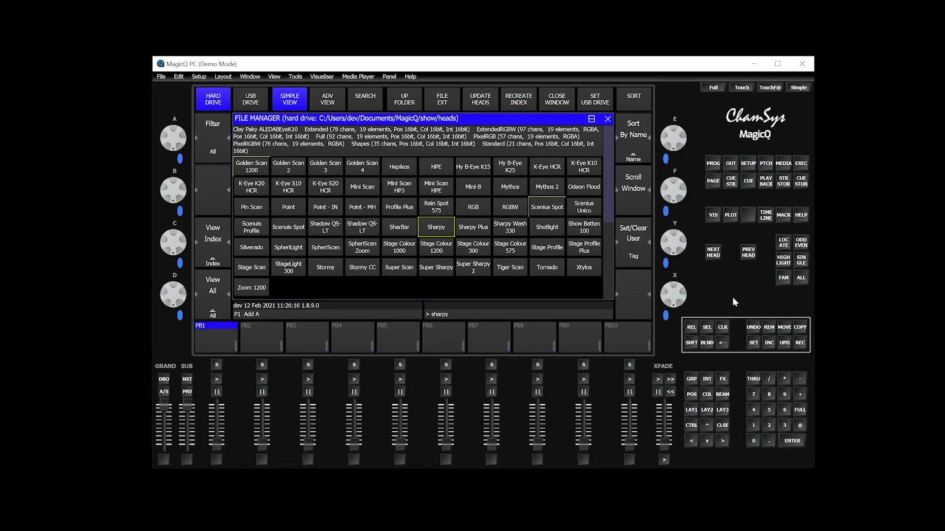
{"action": "left_click_drag", "start_coordinate": [456, 62], "coordinate": [460, 93]}
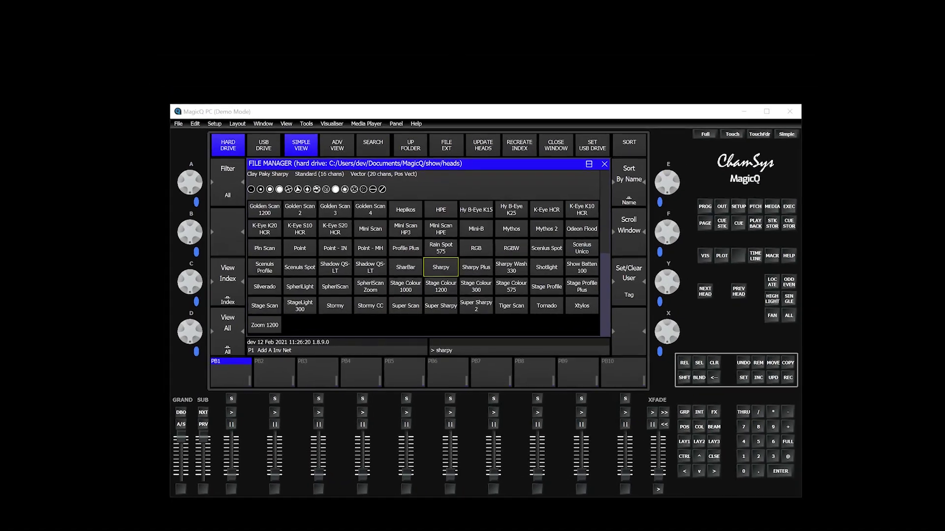
Step: Switch to Unreal Editor and search the project's plugins for "dmx" to check which are enabled
{"action": "key", "text": "alt+Tab"}
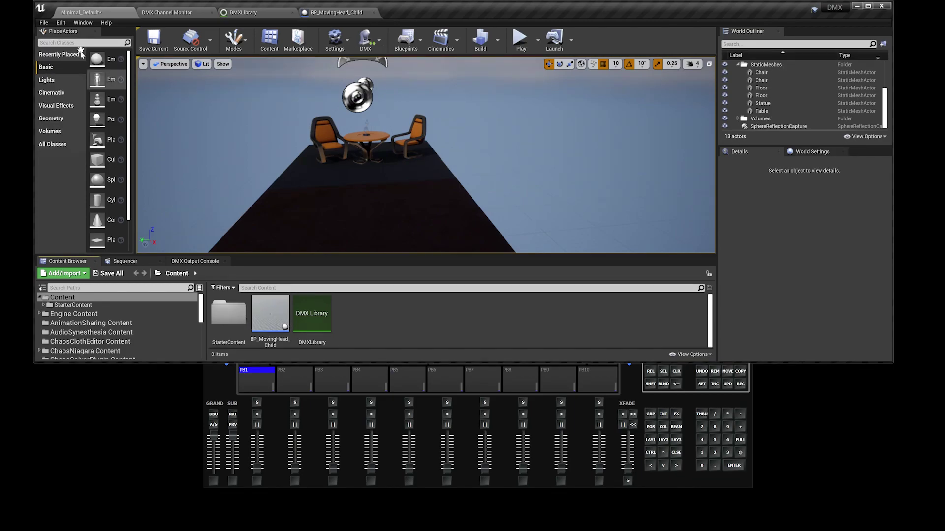
{"action": "left_click", "coordinate": [61, 23]}
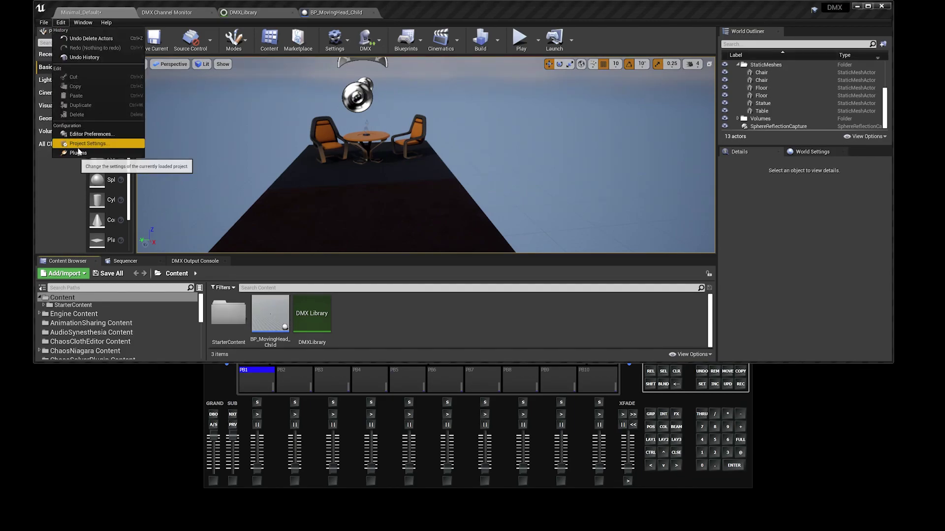
{"action": "left_click", "coordinate": [77, 153]}
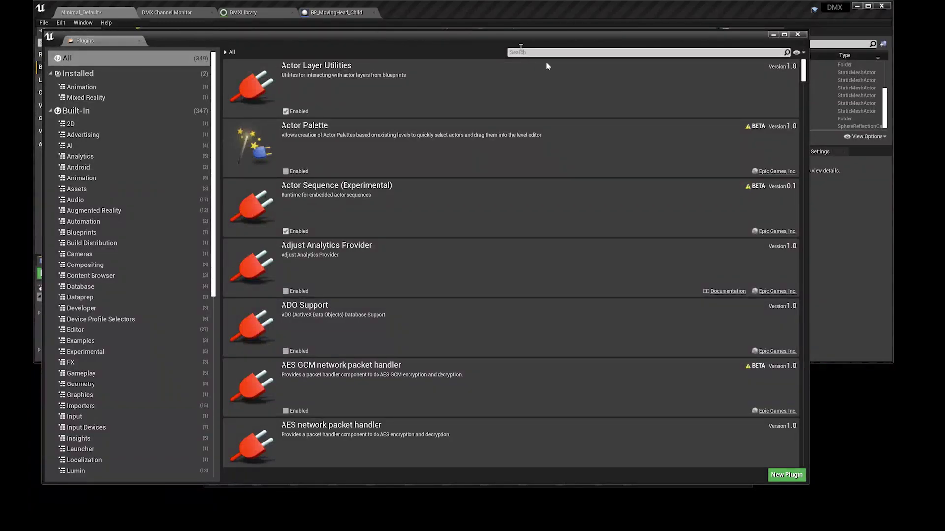
{"action": "type", "text": "dmx"}
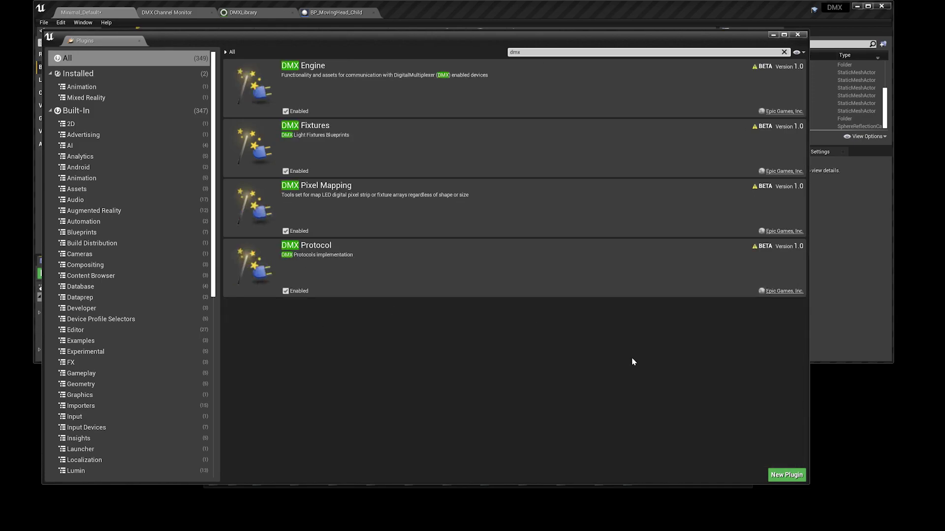
{"action": "left_click", "coordinate": [798, 35]}
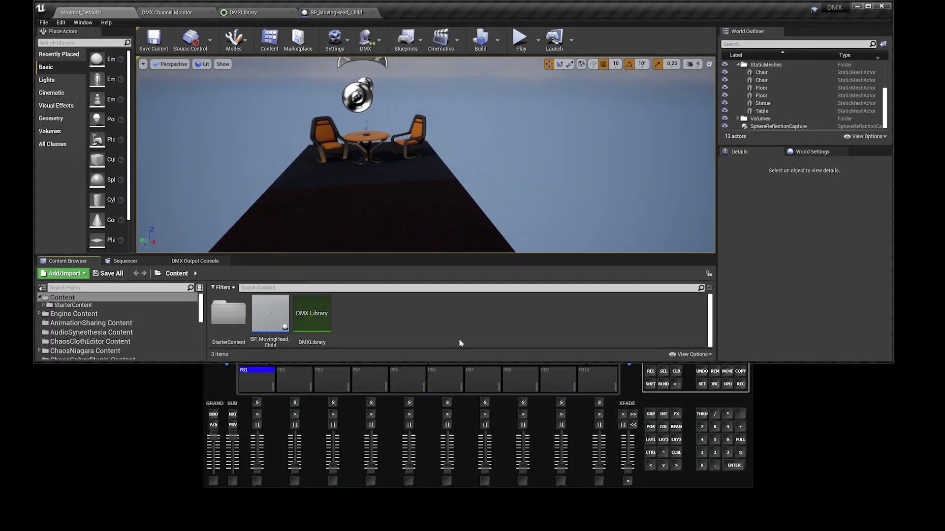
Step: Switch to MagicQ, place its window below the Unreal viewport, and bring the AuraXB head to 100% intensity
{"action": "left_click", "coordinate": [698, 485]}
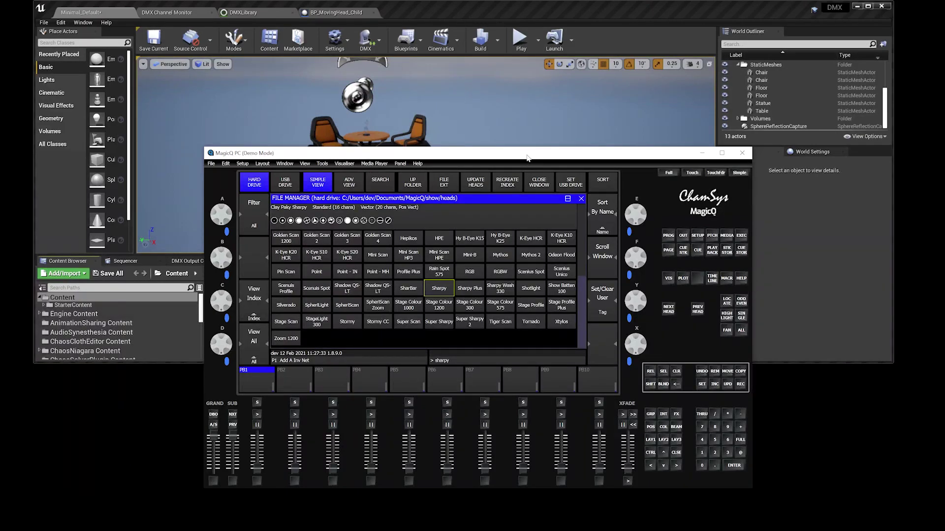
{"action": "left_click_drag", "start_coordinate": [526, 156], "coordinate": [520, 263]}
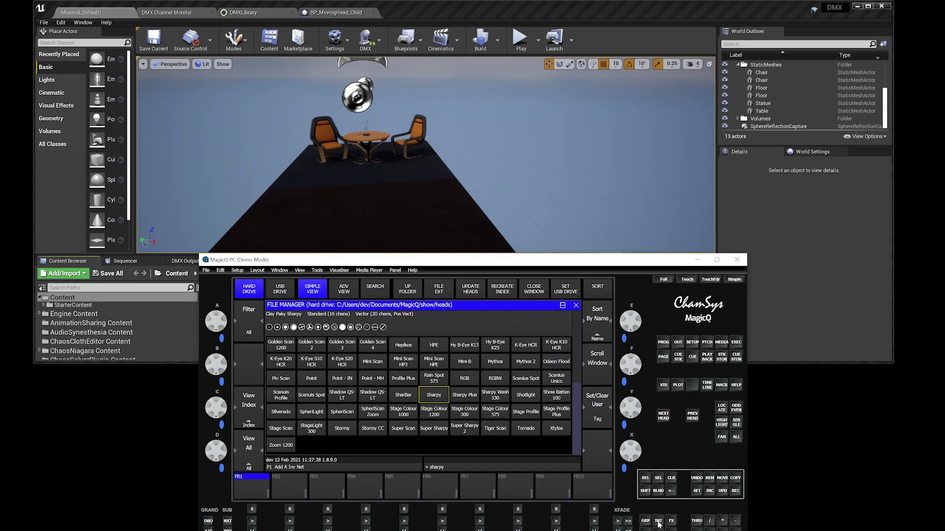
{"action": "left_click", "coordinate": [659, 521]}
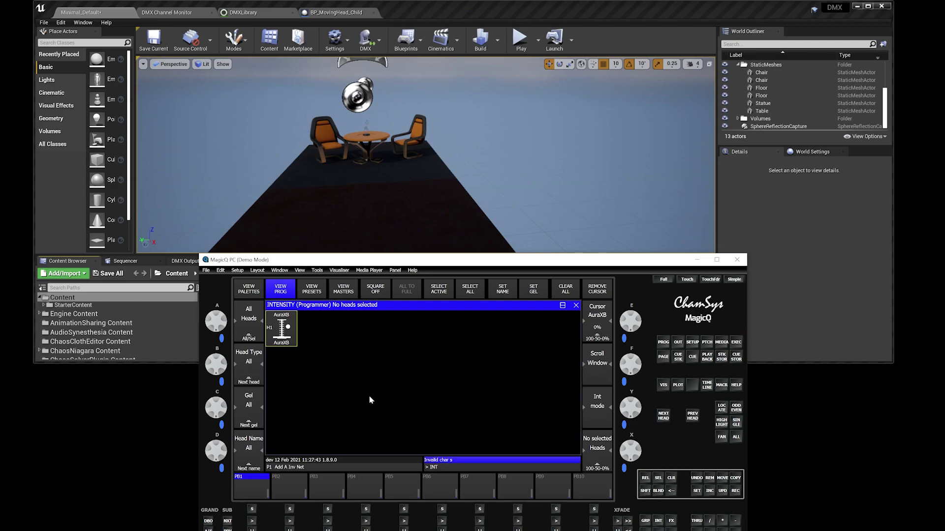
{"action": "left_click", "coordinate": [281, 327]}
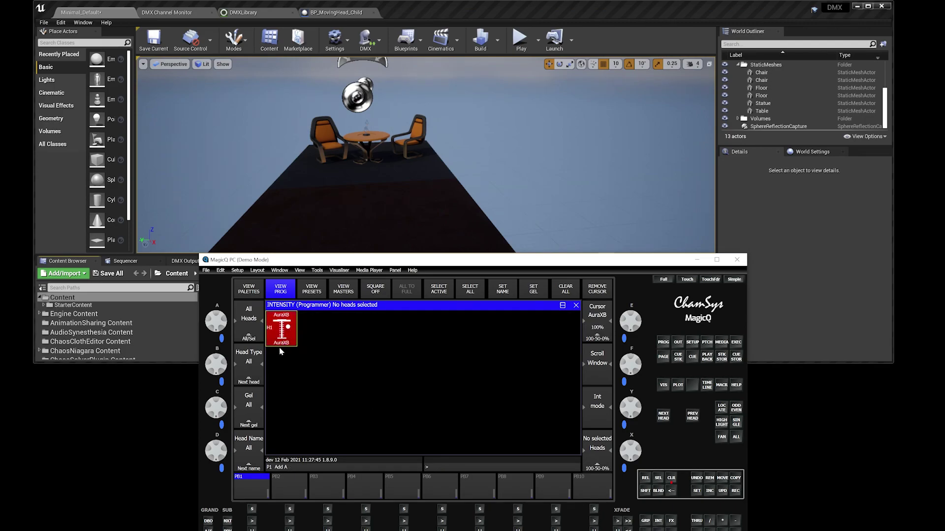
Step: Show Unreal's DMX Channel Monitor and vary the AuraXB intensity in MagicQ to check the incoming Art-Net values
{"action": "left_click", "coordinate": [437, 15]}
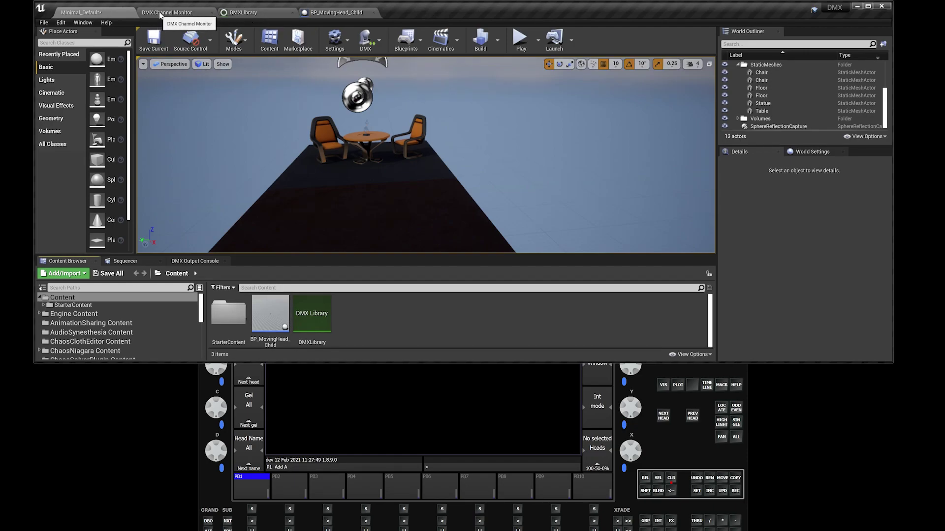
{"action": "left_click", "coordinate": [160, 16]}
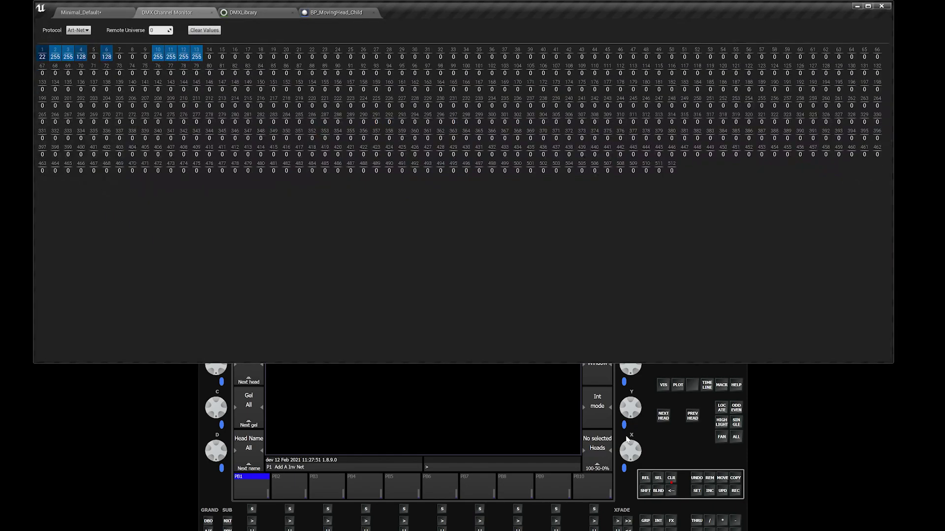
{"action": "left_click", "coordinate": [660, 447]}
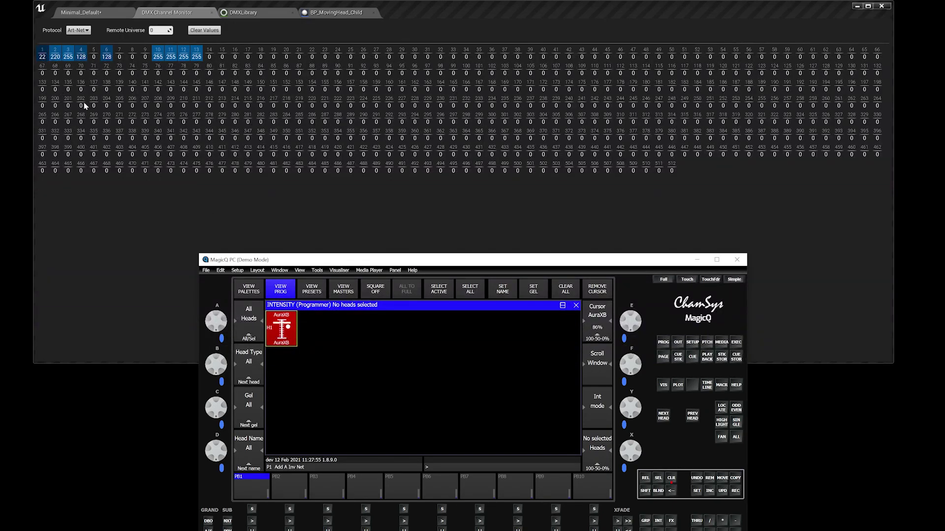
{"action": "left_click_drag", "start_coordinate": [283, 349], "coordinate": [283, 342]}
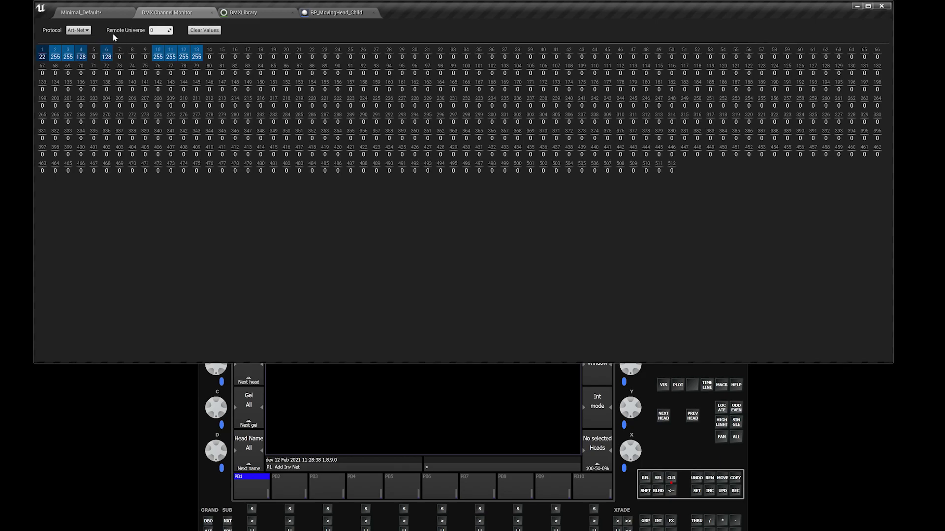
Step: Set the channel monitor's remote universe to 1 to compare its values, and set it back to 0
{"action": "left_click", "coordinate": [158, 30]}
{"action": "type", "text": "1"}
{"action": "key", "text": "Return"}
{"action": "left_click", "coordinate": [643, 394]}
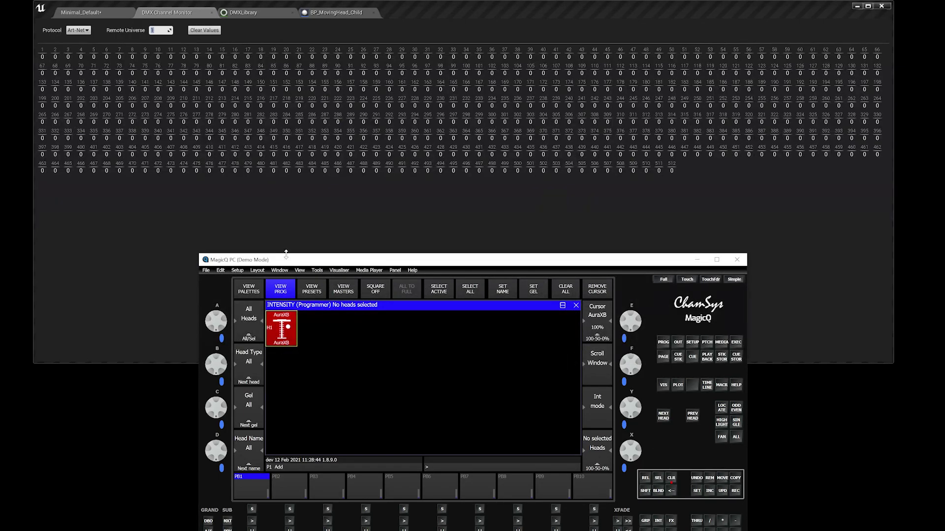
{"action": "left_click", "coordinate": [126, 217]}
{"action": "left_click", "coordinate": [152, 33]}
{"action": "type", "text": "0"}
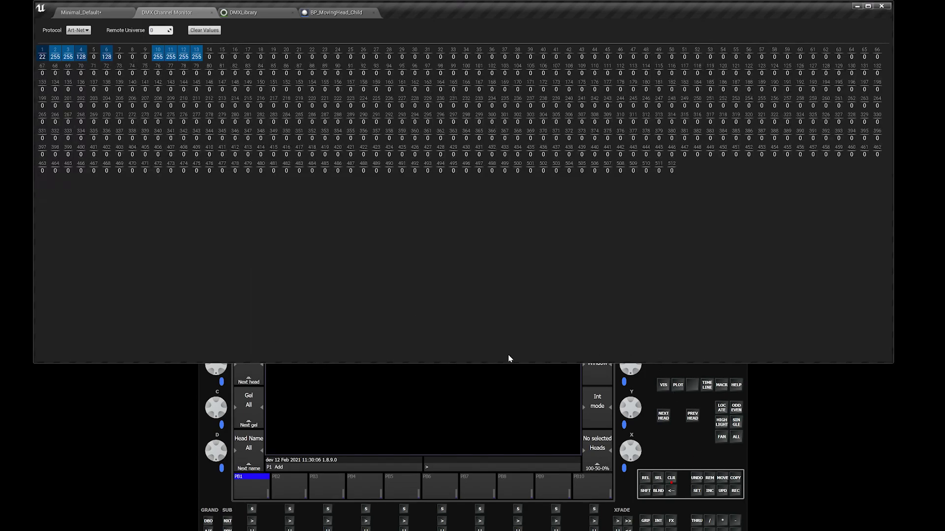
Step: Return to the Minimal_Default level in Unreal Editor
{"action": "left_click", "coordinate": [701, 449]}
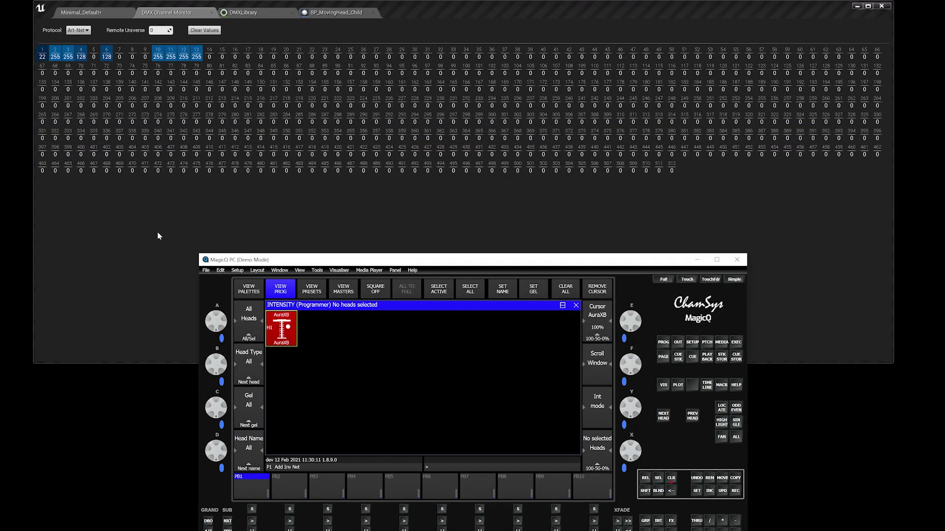
{"action": "left_click", "coordinate": [144, 291]}
{"action": "left_click", "coordinate": [86, 12]}
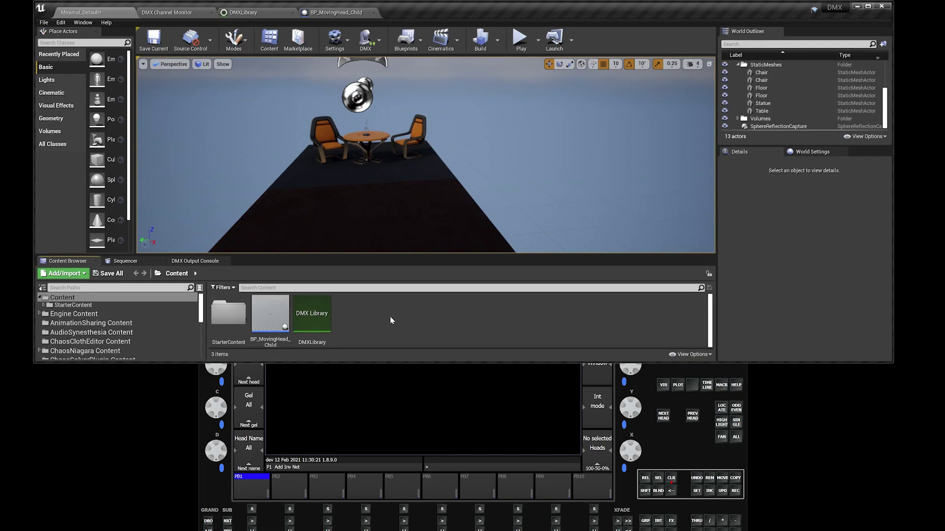
{"action": "right_click", "coordinate": [358, 312]}
{"action": "mouse_move", "coordinate": [383, 480]}
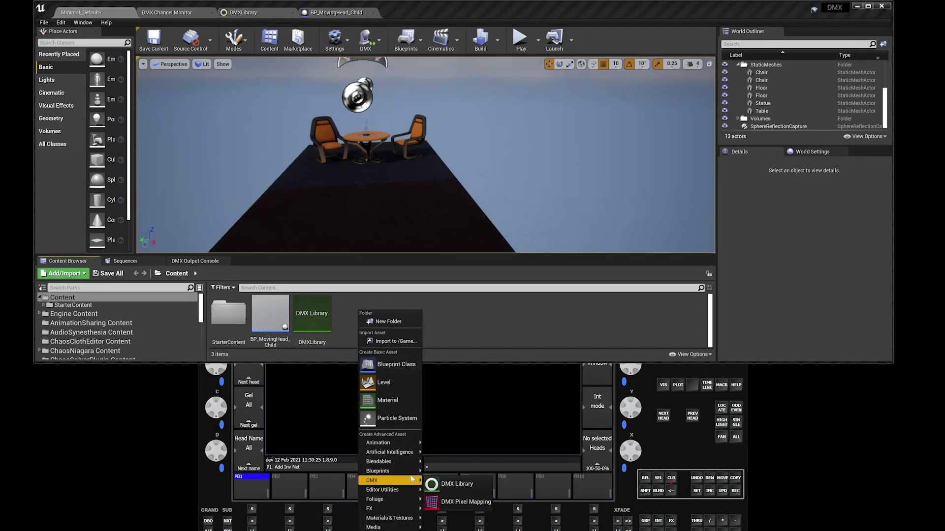
{"action": "left_click", "coordinate": [544, 327]}
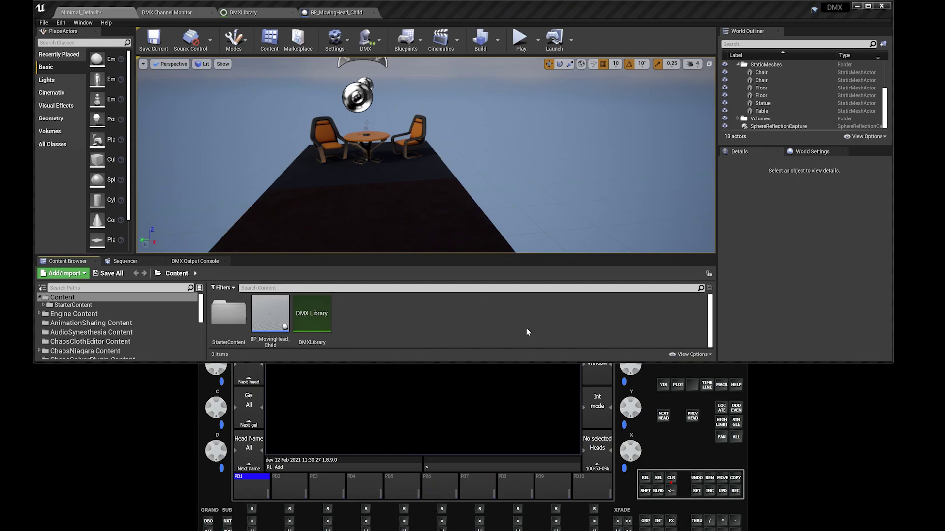
Step: Open the DMXLibrary asset and show its controllers
{"action": "double_click", "coordinate": [311, 315]}
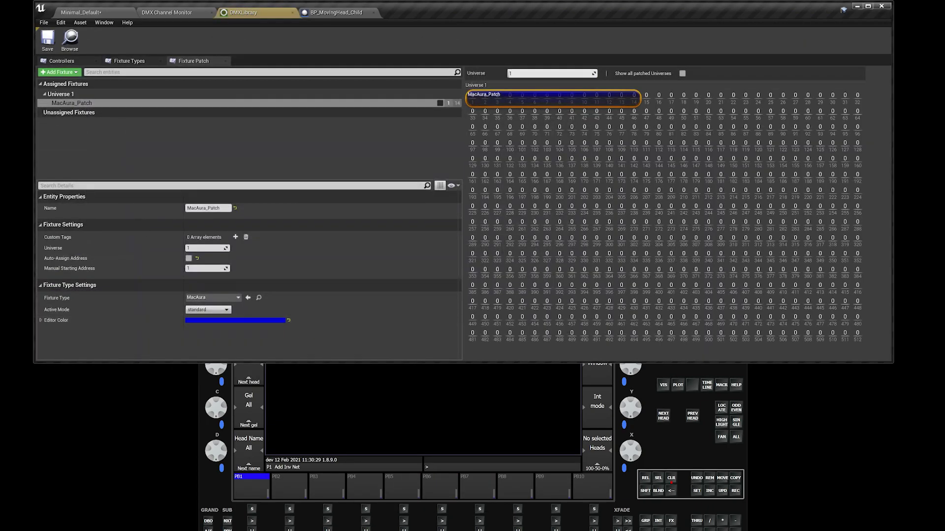
{"action": "left_click", "coordinate": [94, 61]}
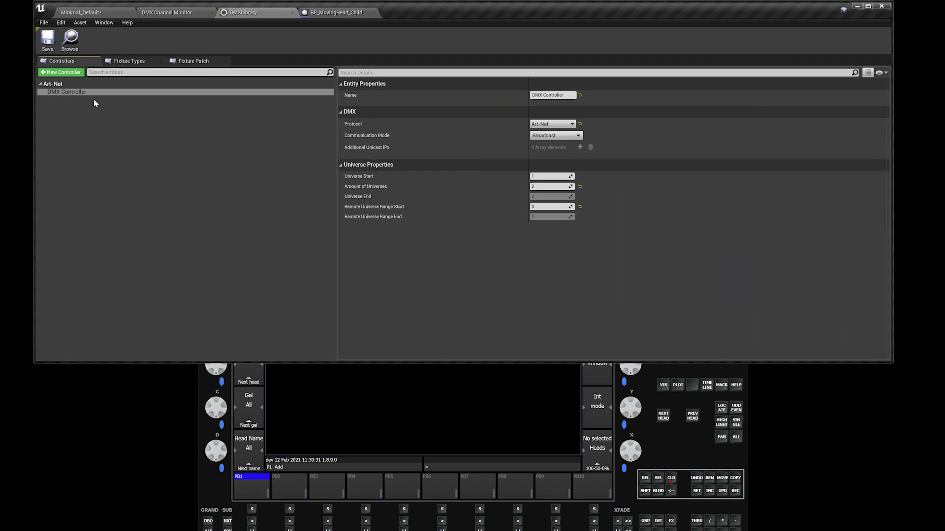
Step: Add a second Art-Net controller to the DMX library and delete it again
{"action": "left_click", "coordinate": [62, 72]}
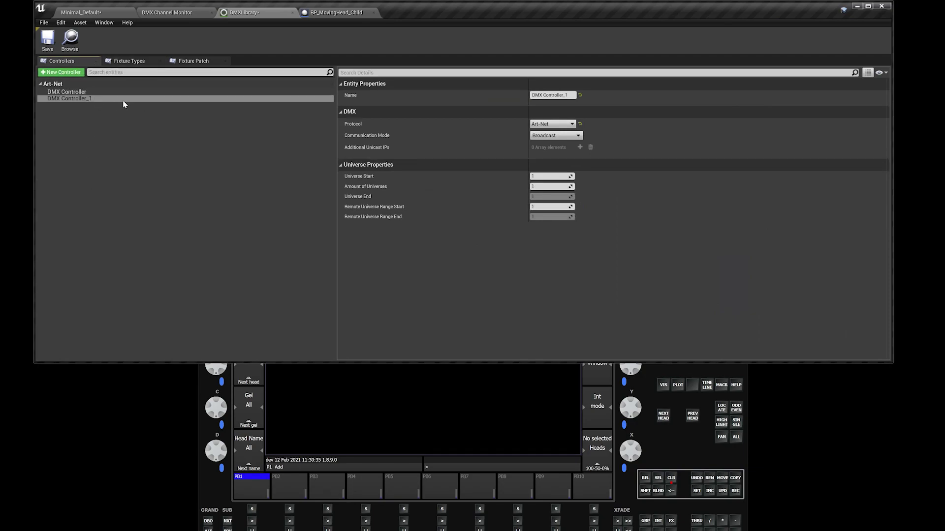
{"action": "left_click", "coordinate": [121, 100]}
{"action": "key", "text": "Delete"}
{"action": "left_click", "coordinate": [119, 132]}
{"action": "left_click", "coordinate": [112, 100]}
{"action": "key", "text": "Delete"}
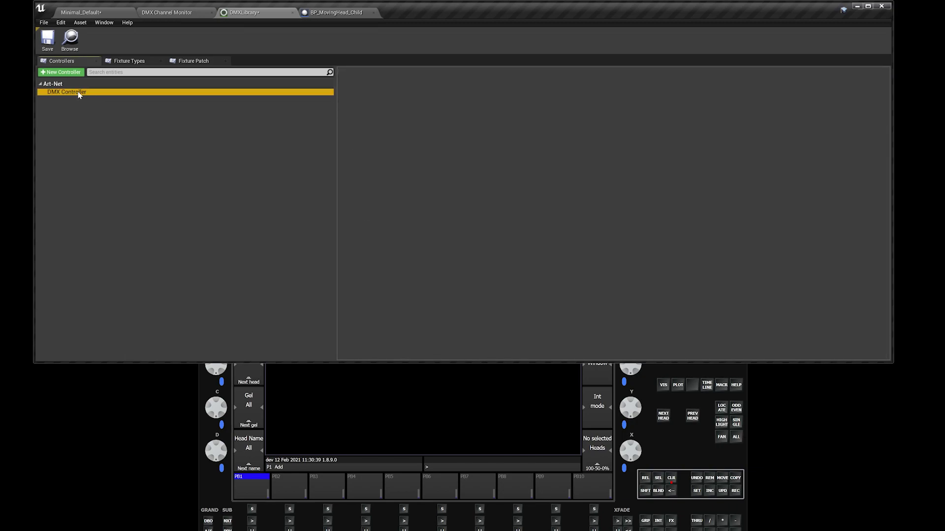
Step: Compare the Art-Net DMX controller's universe settings with the DMX I/O universe list in MagicQ's setup
{"action": "left_click", "coordinate": [116, 91]}
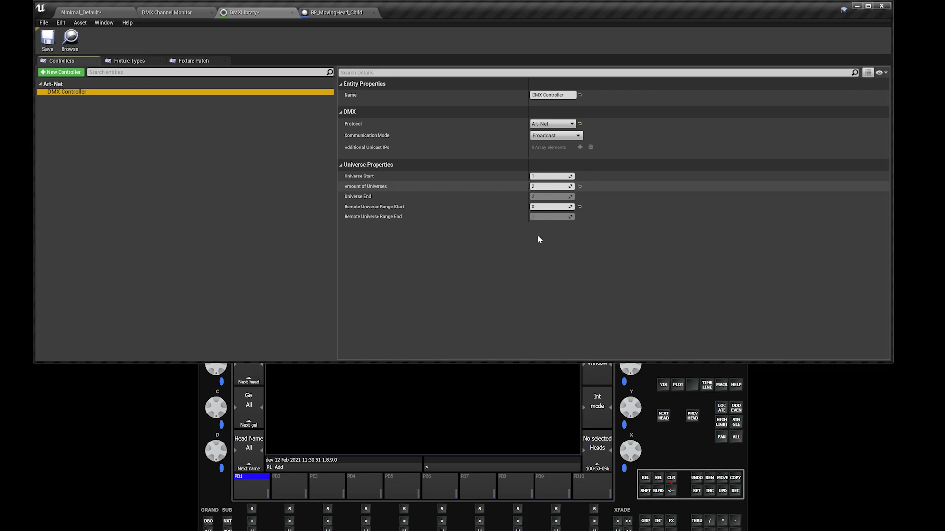
{"action": "left_click", "coordinate": [668, 447]}
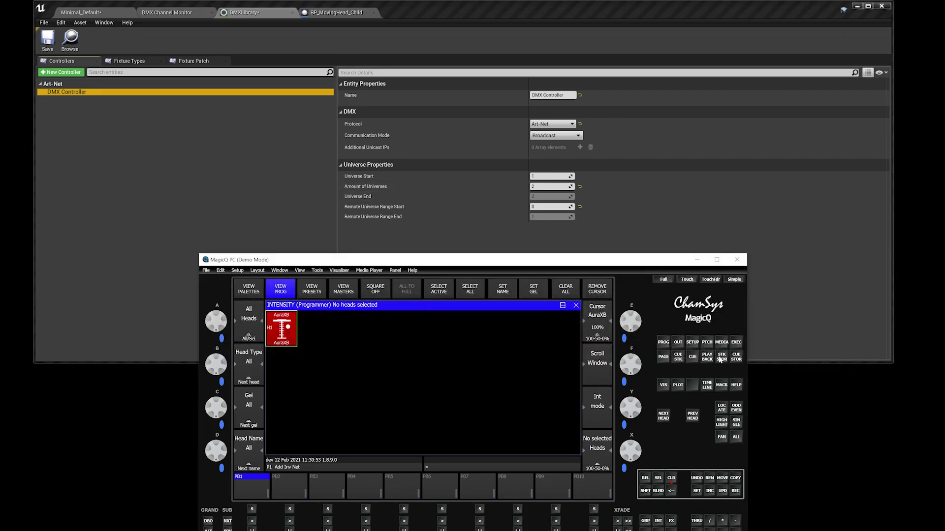
{"action": "left_click", "coordinate": [693, 343]}
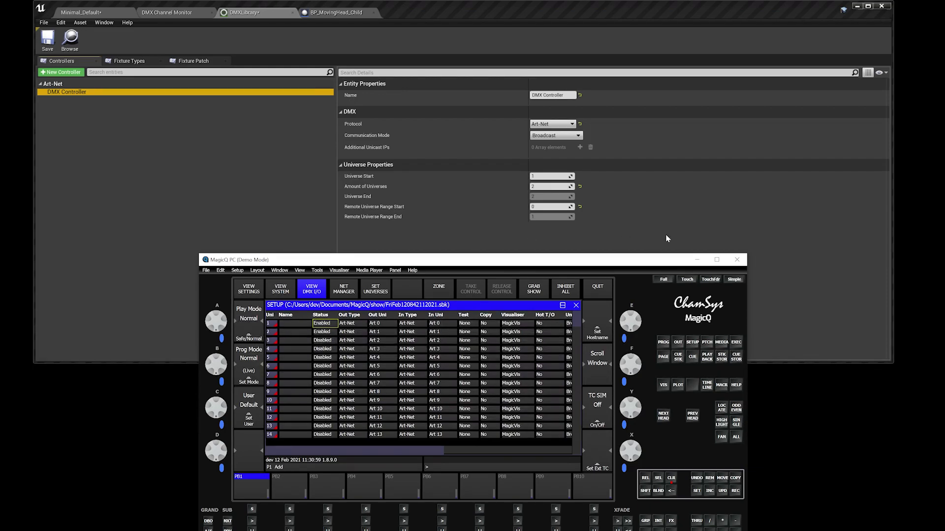
{"action": "left_click", "coordinate": [816, 275]}
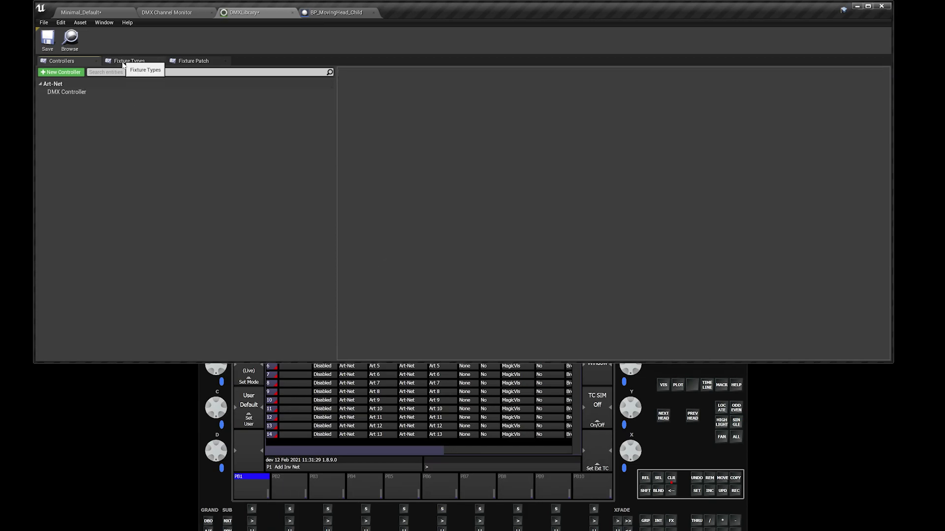
Step: Add a new fixture type to the DMX library with its default name and Static category
{"action": "left_click", "coordinate": [125, 63]}
{"action": "left_click", "coordinate": [64, 72]}
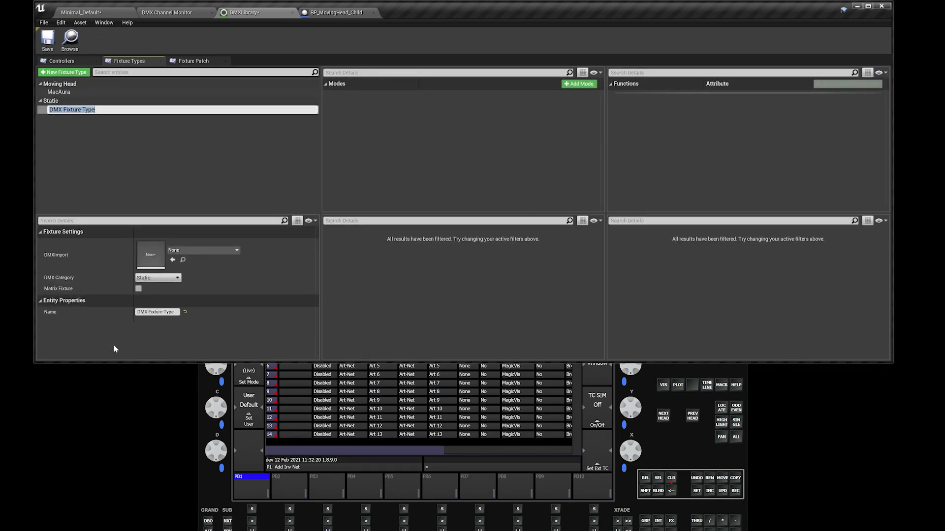
{"action": "left_click", "coordinate": [113, 147]}
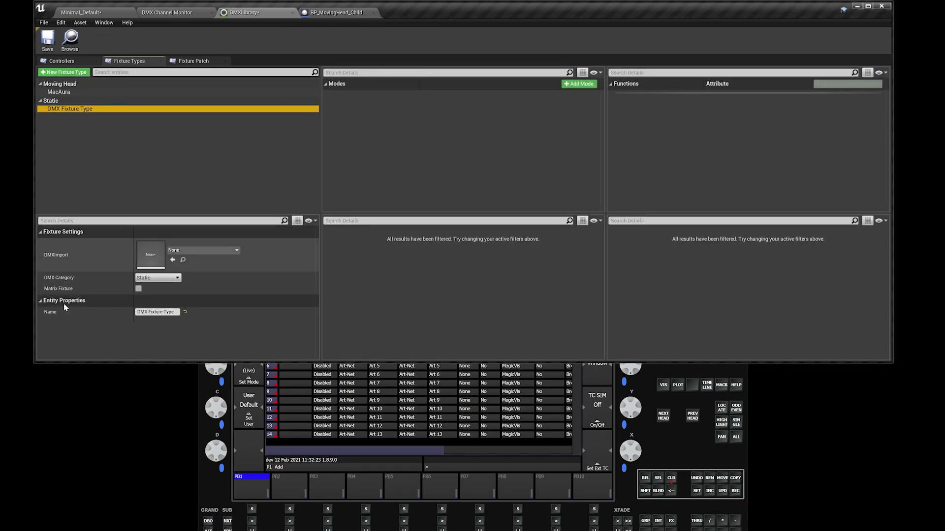
{"action": "left_click", "coordinate": [50, 255]}
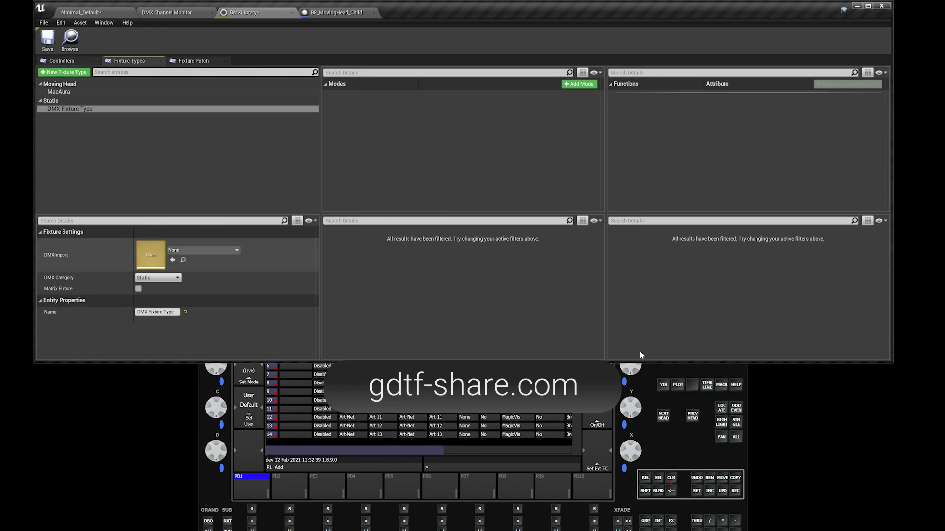
{"action": "left_click", "coordinate": [661, 385]}
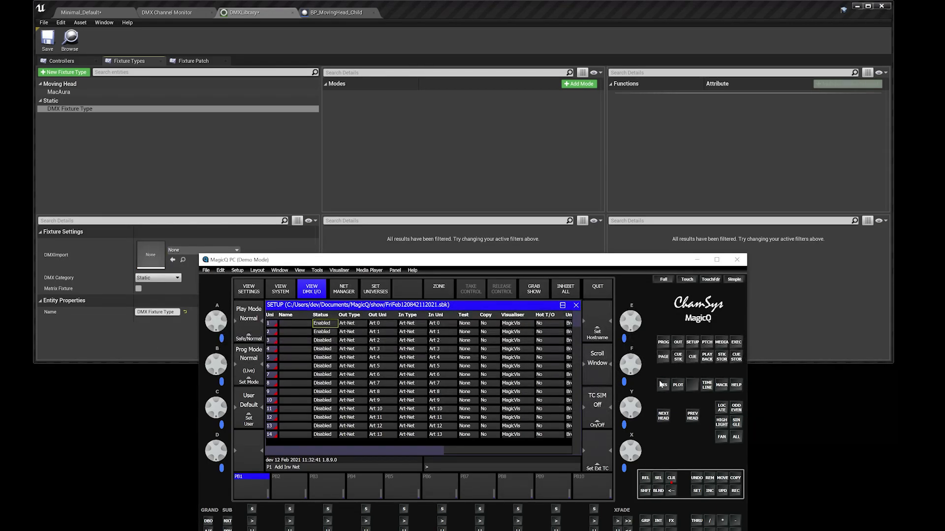
{"action": "left_click", "coordinate": [201, 208]}
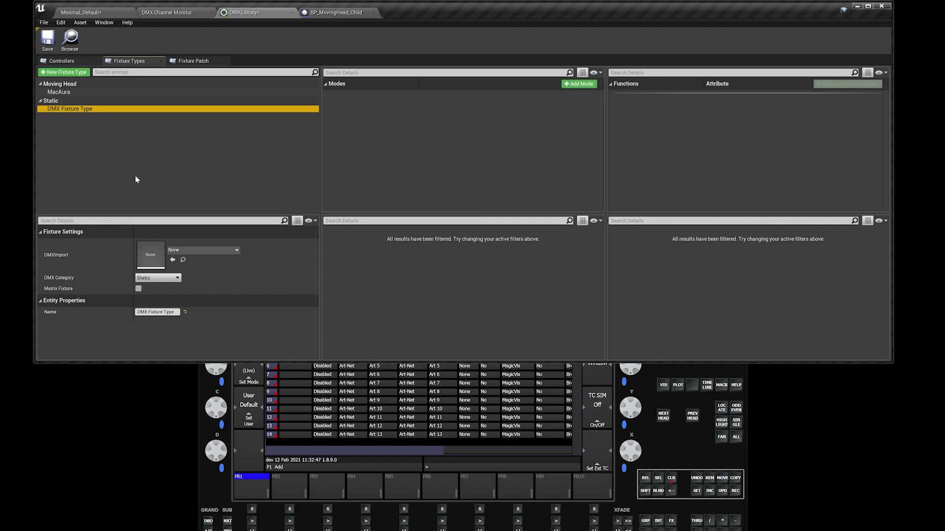
Step: Delete the newly added Static fixture type from the DMX library
{"action": "left_click", "coordinate": [111, 89]}
{"action": "left_click", "coordinate": [91, 109]}
{"action": "key", "text": "Delete"}
{"action": "left_click", "coordinate": [115, 156]}
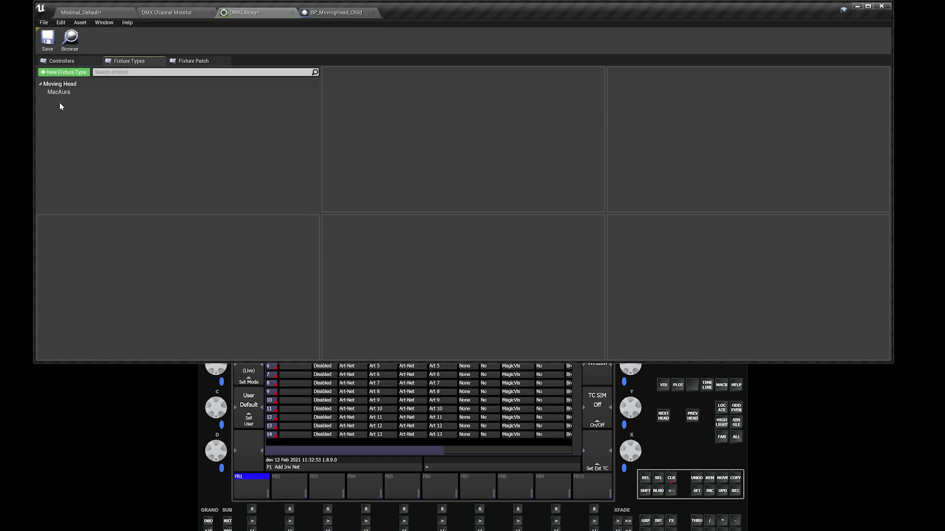
Step: Examine the MacAura fixture type's mode and functions, and compare them with the patched head in MagicQ
{"action": "left_click", "coordinate": [105, 93]}
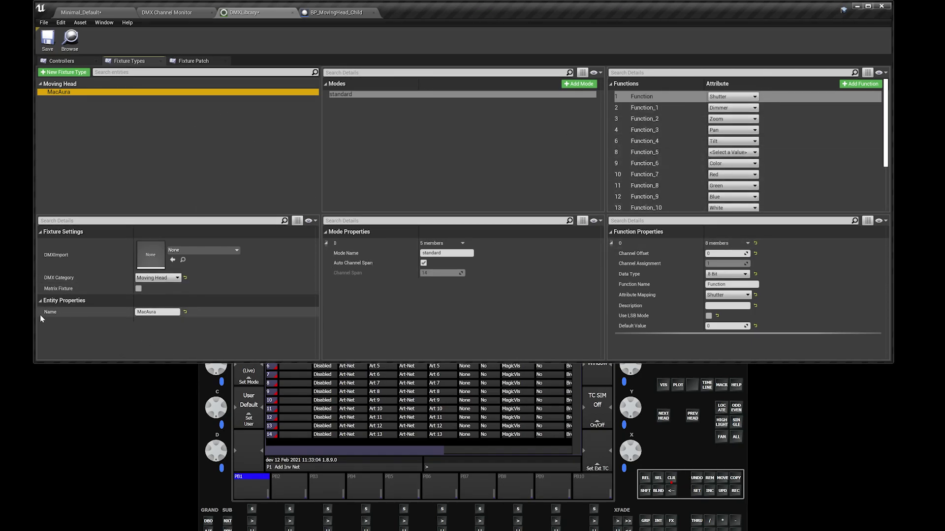
{"action": "left_click", "coordinate": [159, 332]}
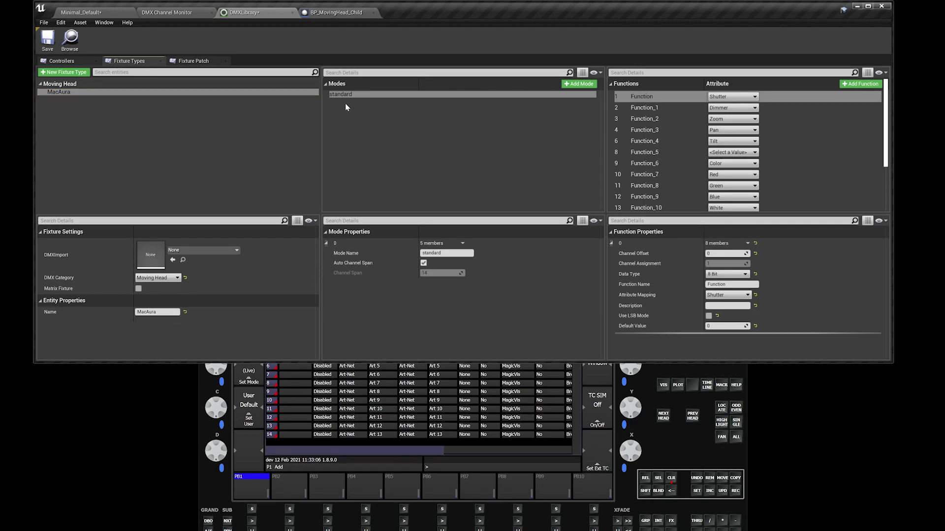
{"action": "left_click", "coordinate": [657, 452]}
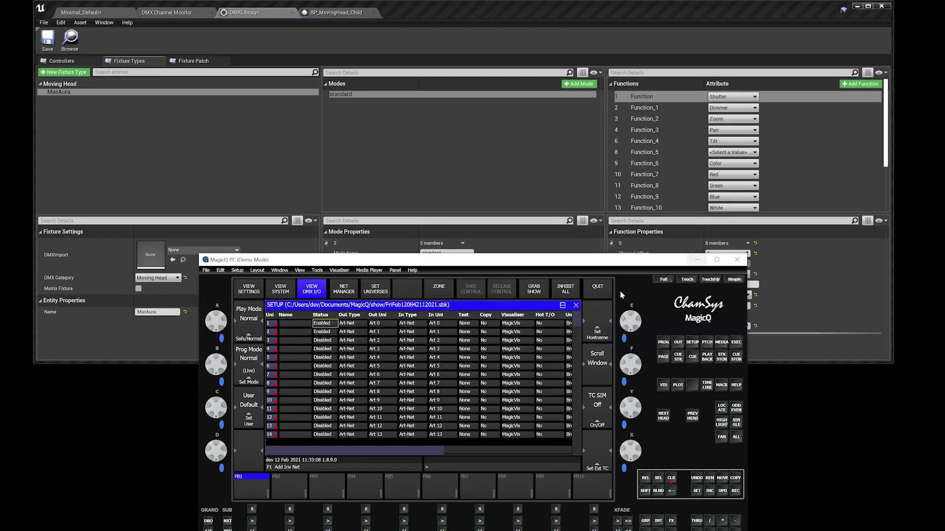
{"action": "left_click", "coordinate": [707, 344]}
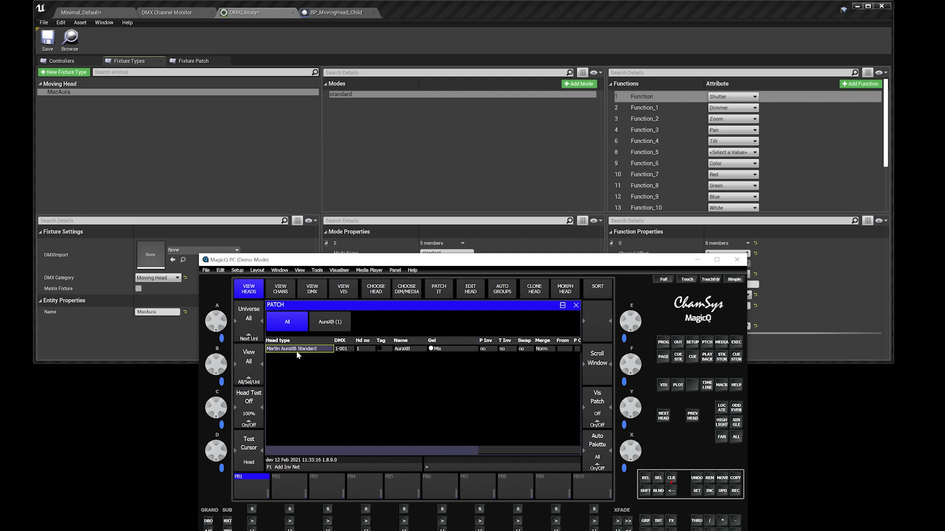
{"action": "left_click", "coordinate": [345, 157]}
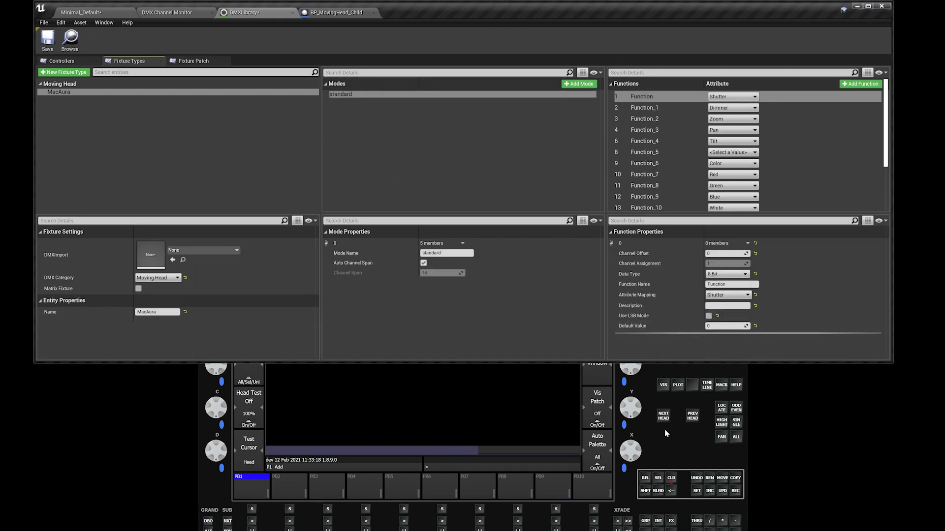
Step: List the patched head's channels in MagicQ and move its window clear of the fixture functions list in Unreal
{"action": "left_click", "coordinate": [667, 441]}
{"action": "left_click", "coordinate": [280, 289]}
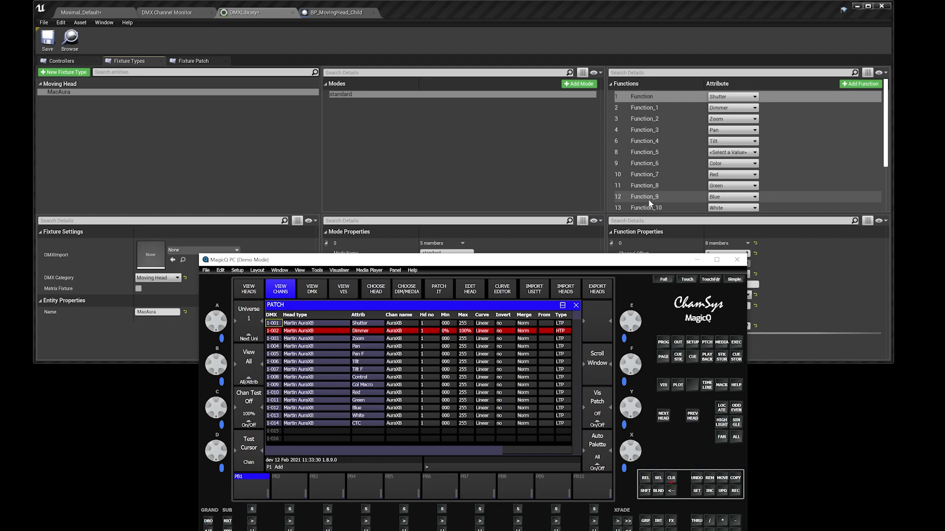
{"action": "left_click_drag", "start_coordinate": [555, 260], "coordinate": [469, 318]}
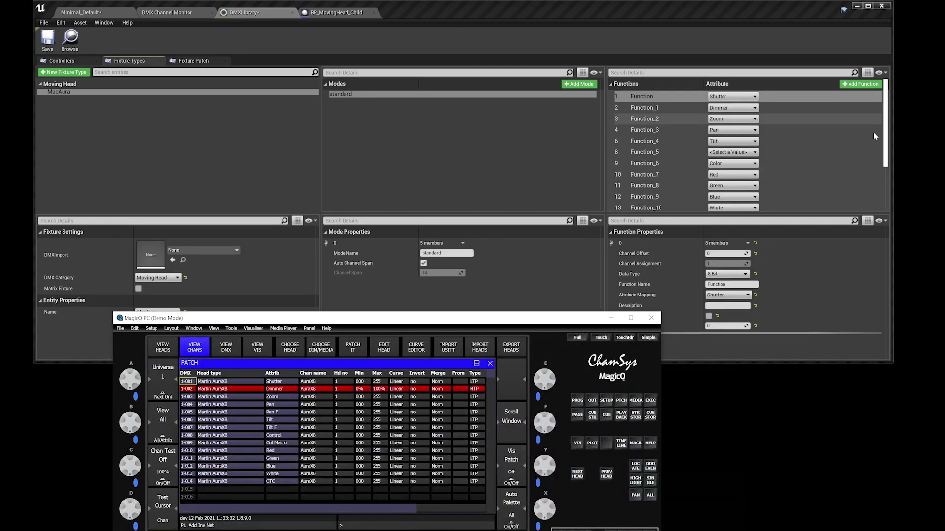
Step: Delete the last two functions, on channels 14 and 13, from MacAura's standard mode
{"action": "left_click_drag", "start_coordinate": [886, 136], "coordinate": [886, 191]}
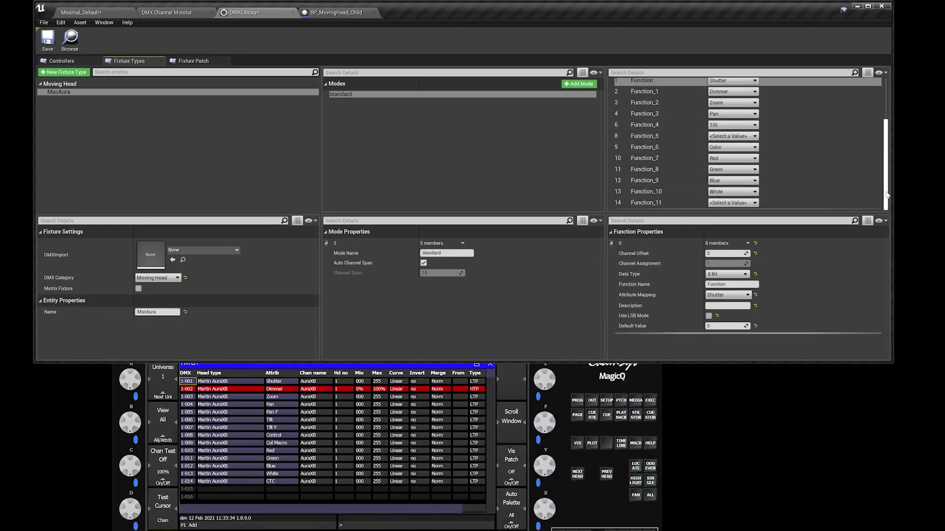
{"action": "left_click", "coordinate": [684, 204]}
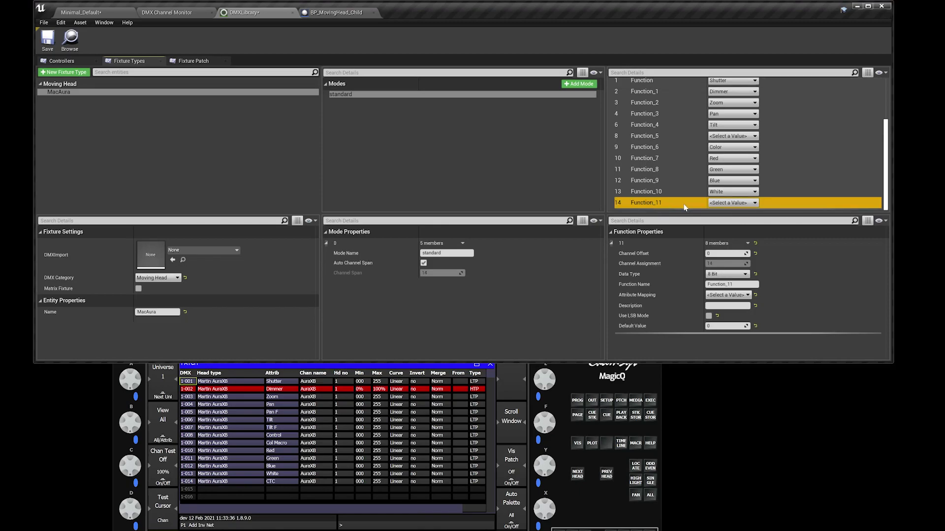
{"action": "key", "text": "Delete"}
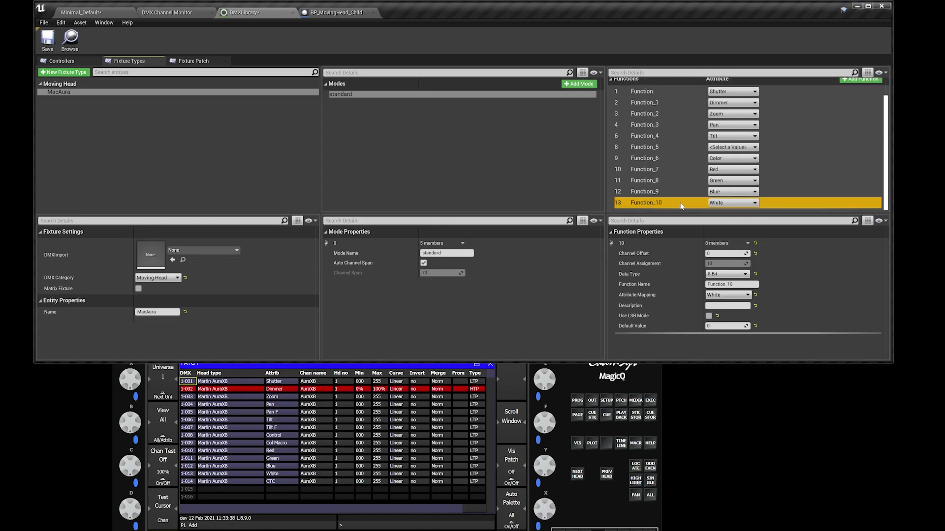
{"action": "key", "text": "Delete"}
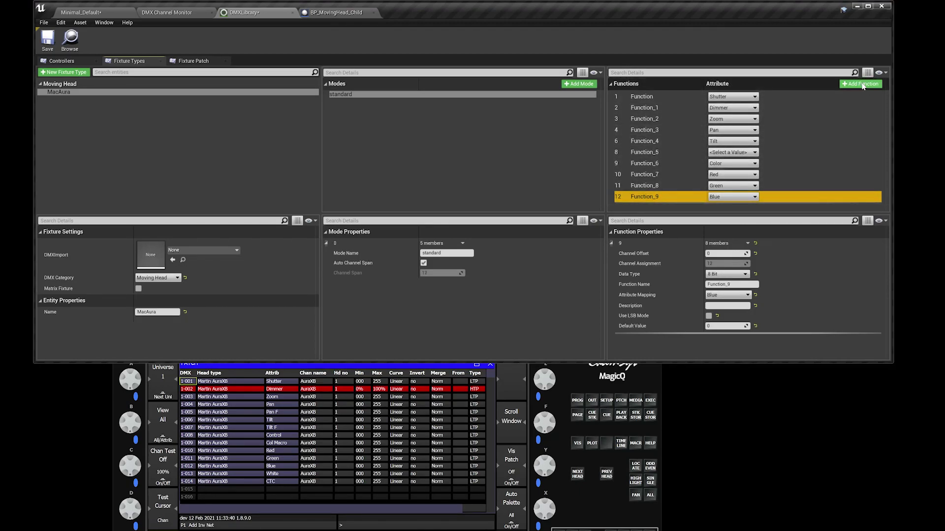
Step: Add a function on channel 13 to MacAura's standard mode and map it to the White attribute
{"action": "left_click", "coordinate": [862, 84]}
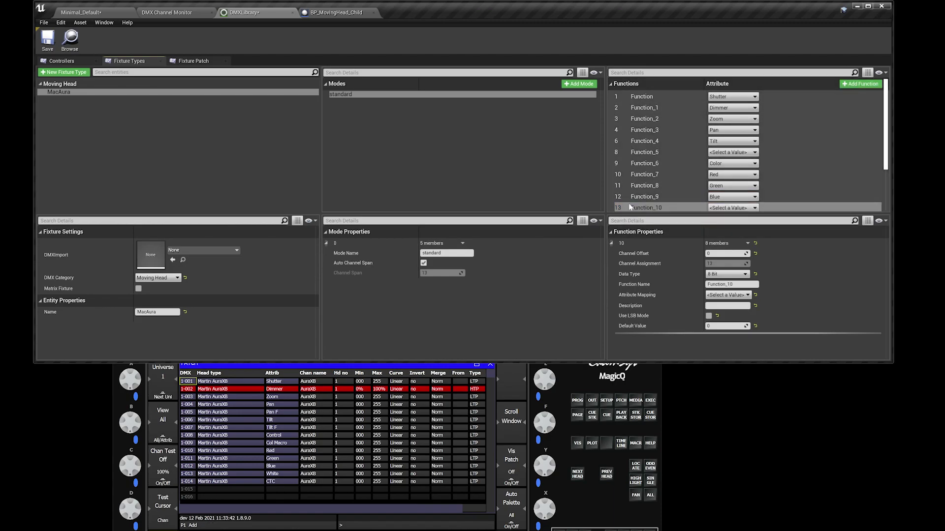
{"action": "left_click_drag", "start_coordinate": [886, 164], "coordinate": [886, 203]}
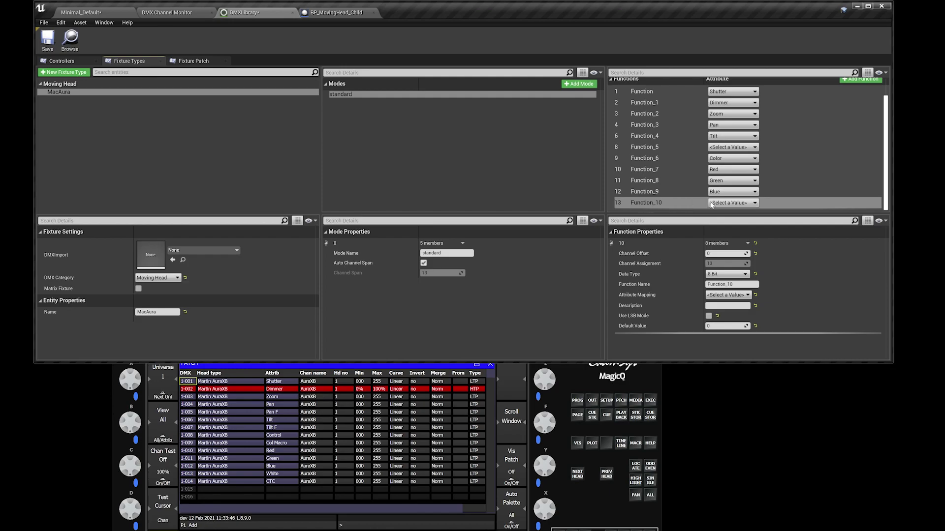
{"action": "left_click", "coordinate": [727, 203]}
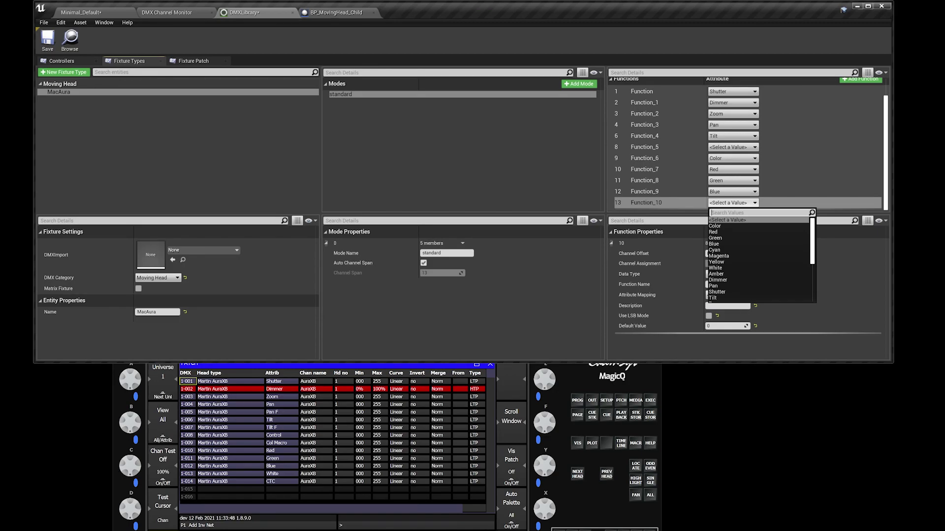
{"action": "type", "text": "white"}
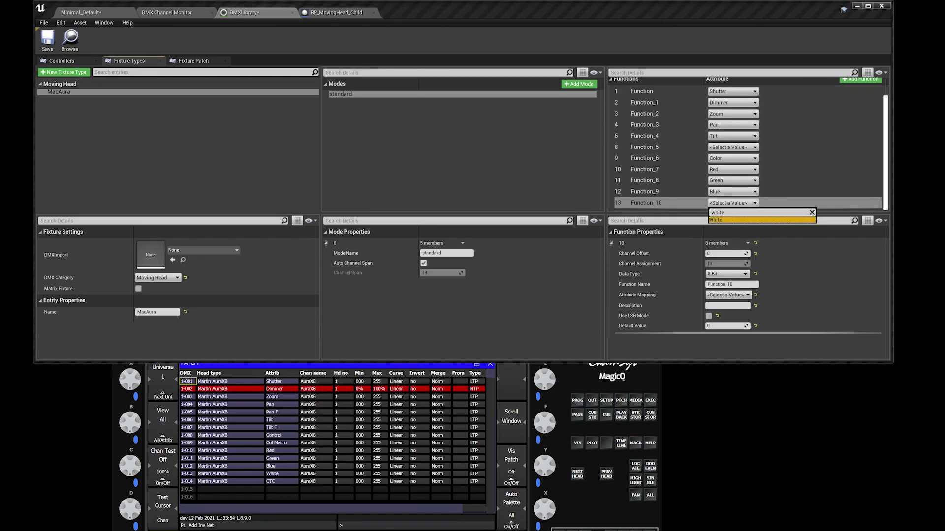
{"action": "key", "text": "Return"}
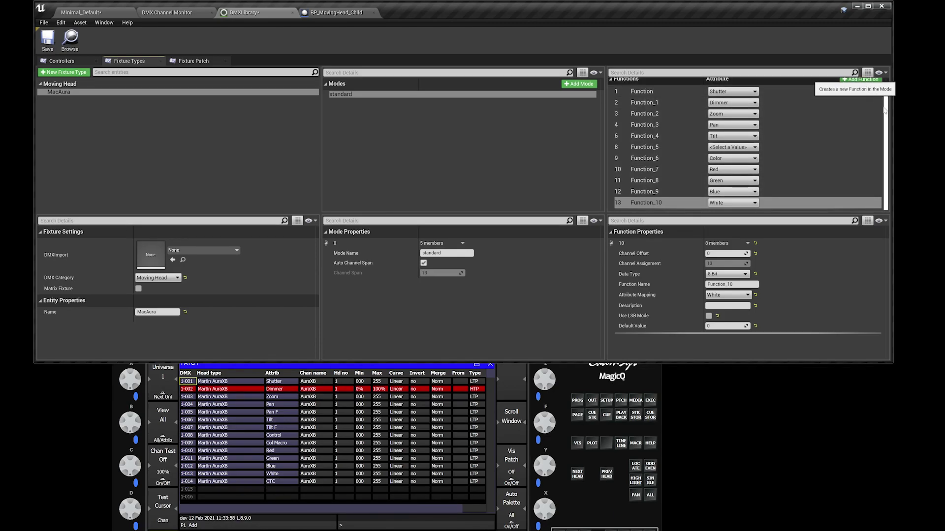
Step: Add a function on channel 14 to the standard mode and leave its attribute unassigned
{"action": "left_click", "coordinate": [860, 79]}
{"action": "scroll", "coordinate": [887, 205], "scroll_direction": "down", "scroll_amount": 1}
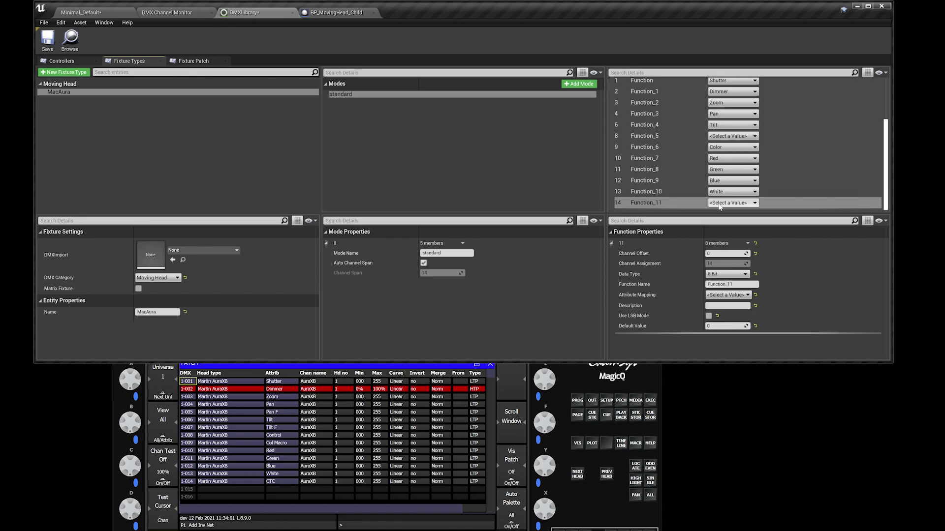
{"action": "left_click", "coordinate": [720, 204]}
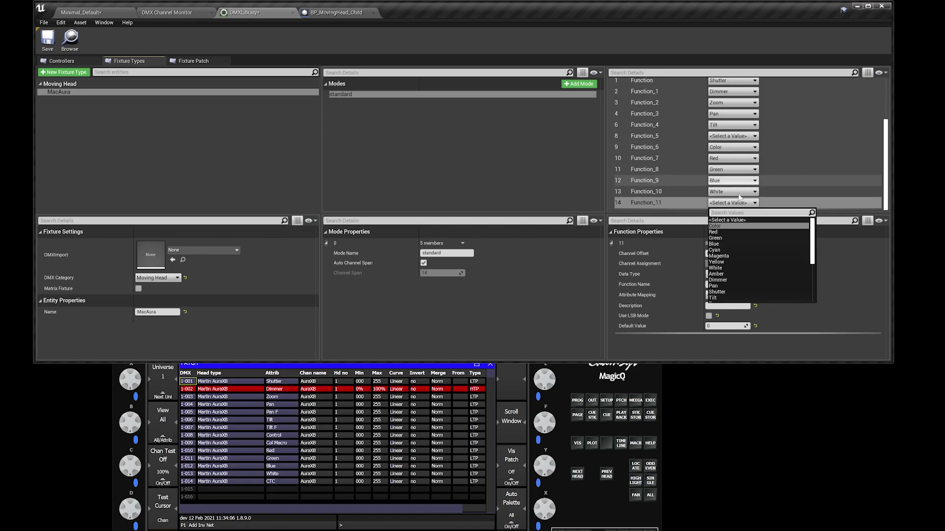
{"action": "left_click", "coordinate": [886, 192]}
{"action": "scroll", "coordinate": [886, 192], "scroll_direction": "up", "scroll_amount": 2}
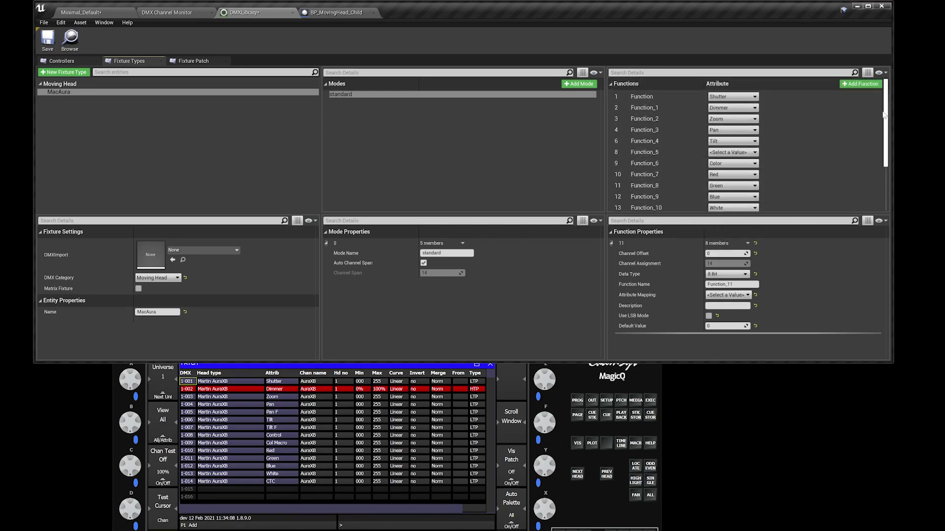
Step: Examine the Pan function's data type and channel settings against the Pan and Pan F channels in MagicQ's patch
{"action": "left_click", "coordinate": [572, 506]}
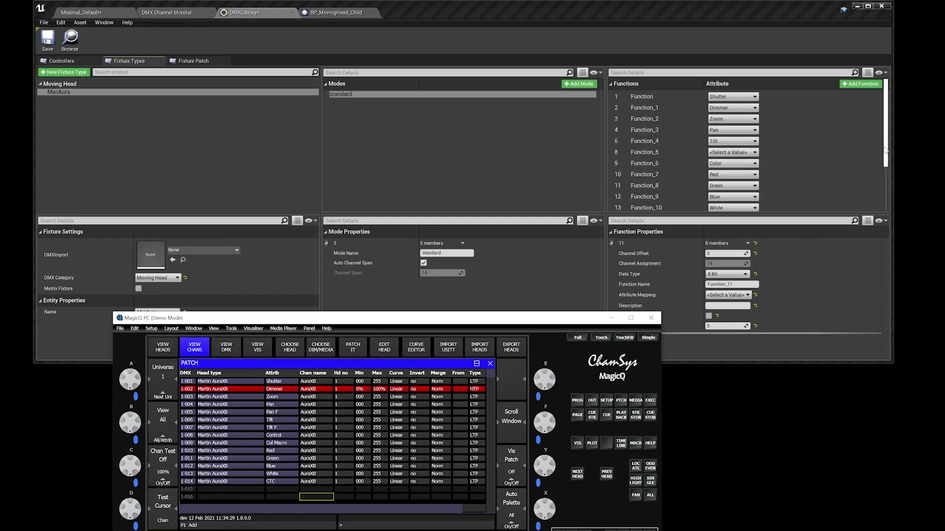
{"action": "left_click", "coordinate": [885, 150]}
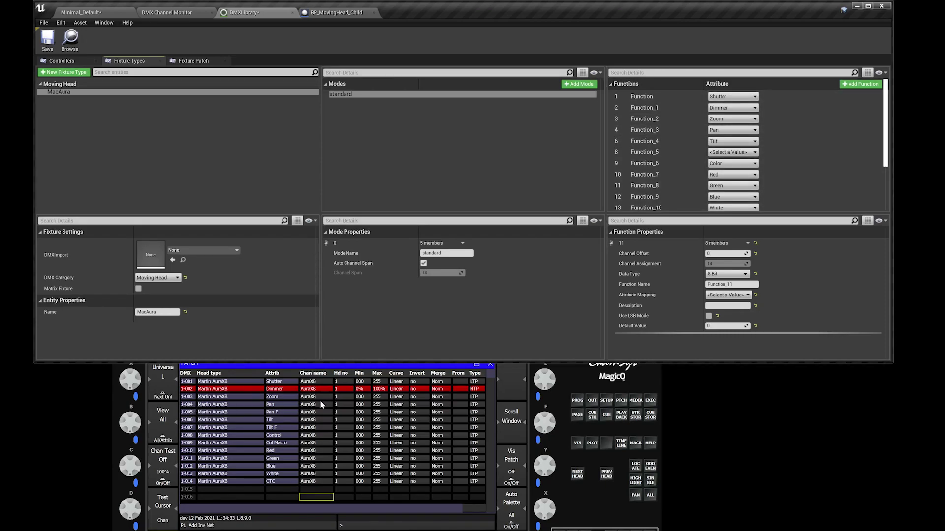
{"action": "left_click", "coordinate": [647, 131]}
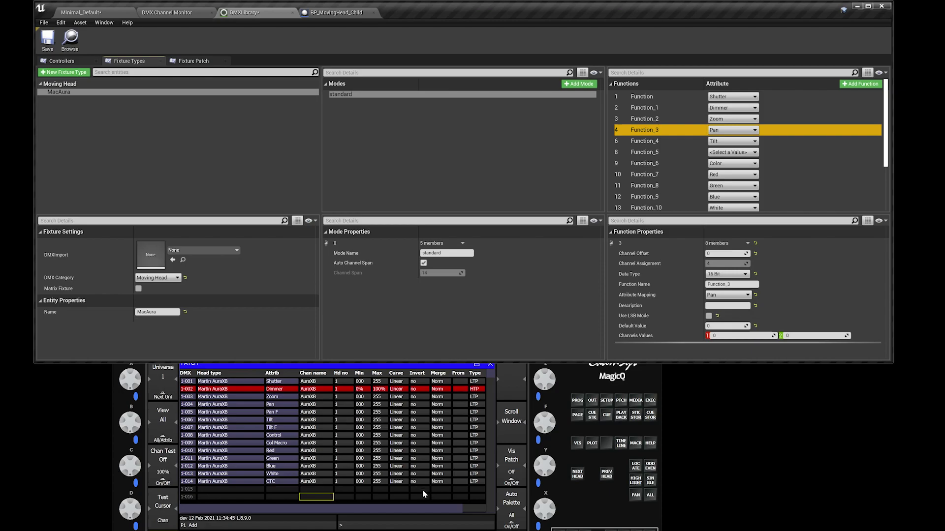
{"action": "left_click", "coordinate": [410, 499]}
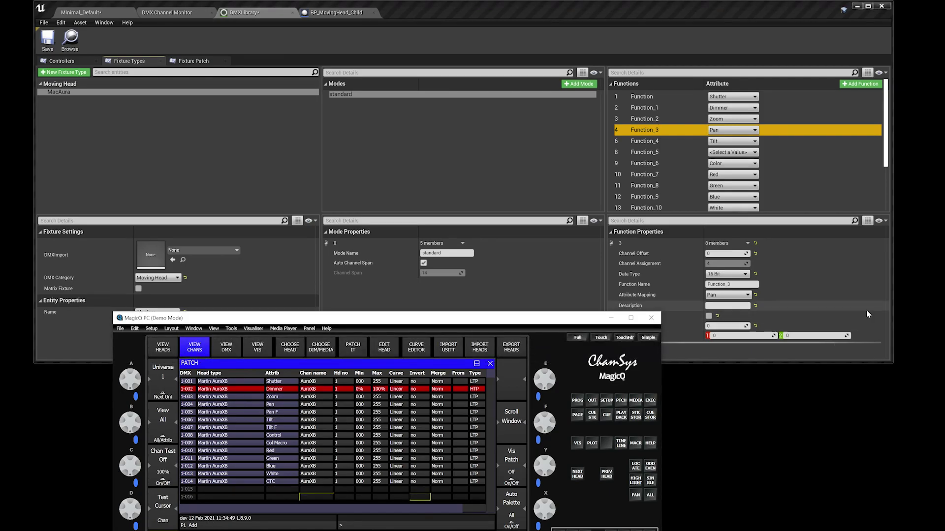
{"action": "left_click", "coordinate": [868, 337]}
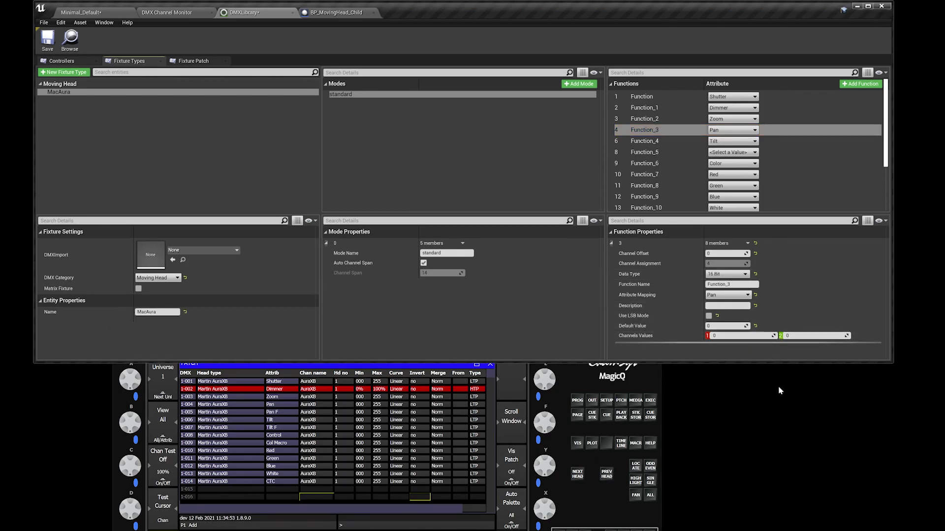
{"action": "left_click", "coordinate": [231, 406]}
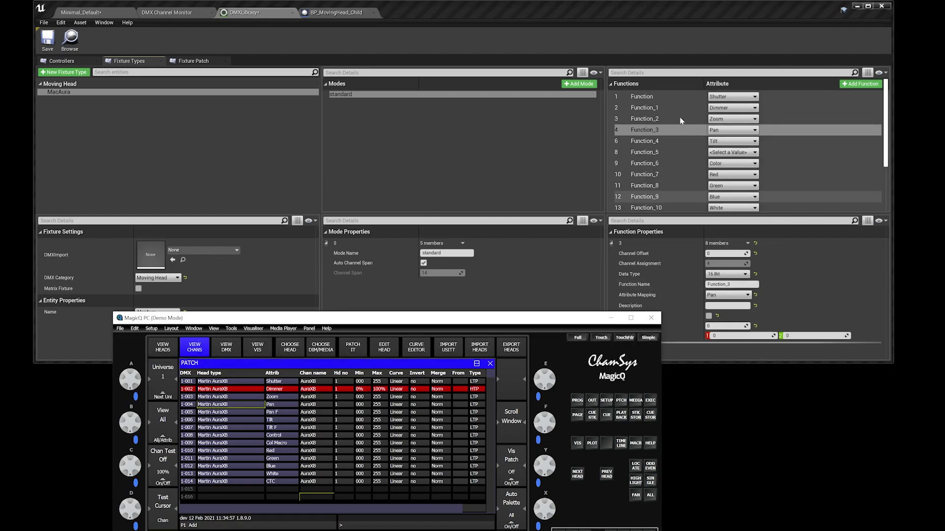
Step: Open the DMX library's fixture patch and examine the universe, starting address and fixture type settings of MacAura_Patch
{"action": "left_click", "coordinate": [639, 130]}
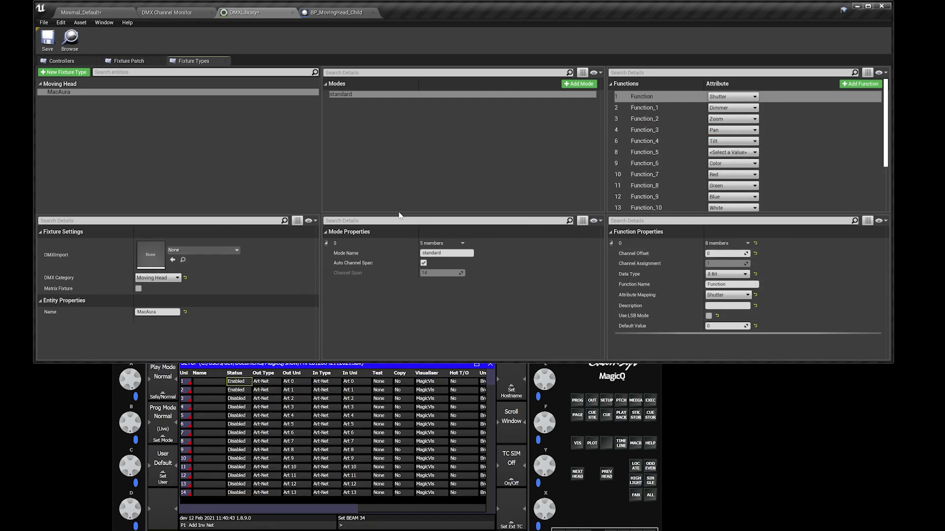
{"action": "left_click_drag", "start_coordinate": [194, 61], "coordinate": [131, 63]}
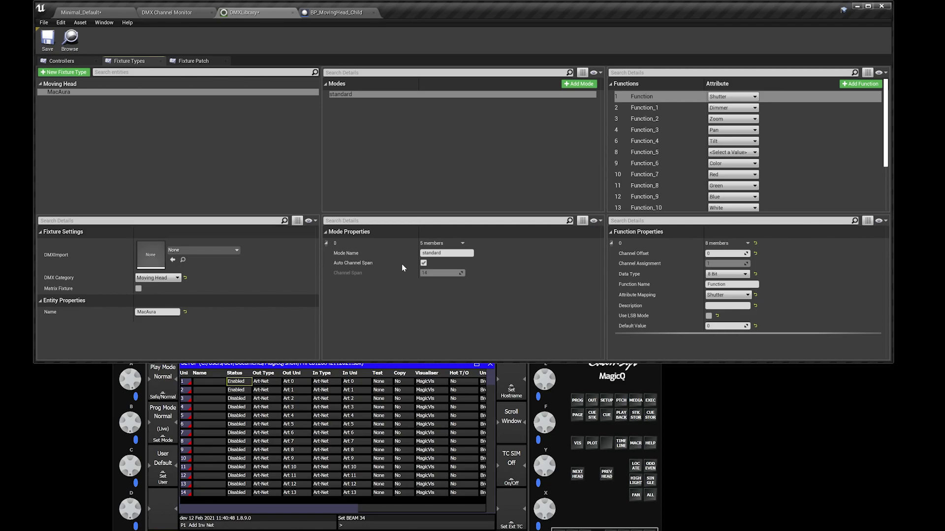
{"action": "left_click", "coordinate": [193, 61]}
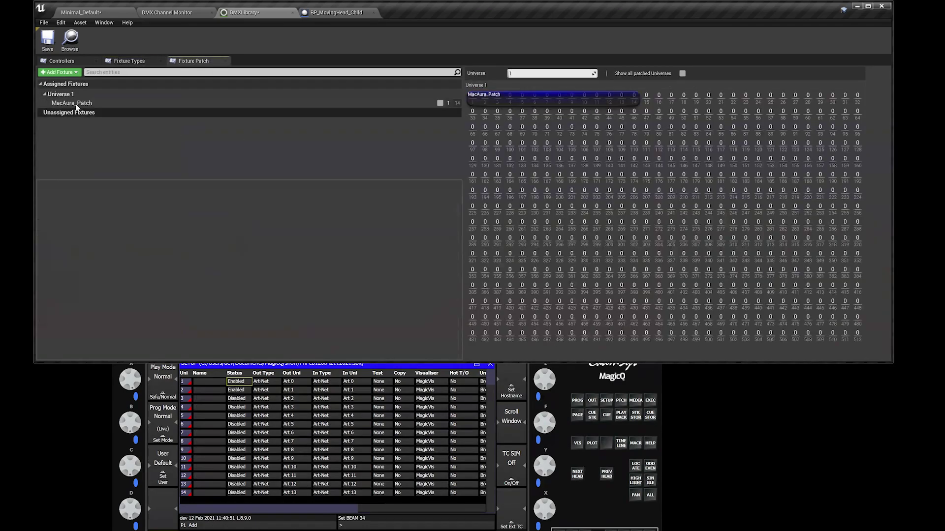
{"action": "left_click", "coordinate": [74, 104]}
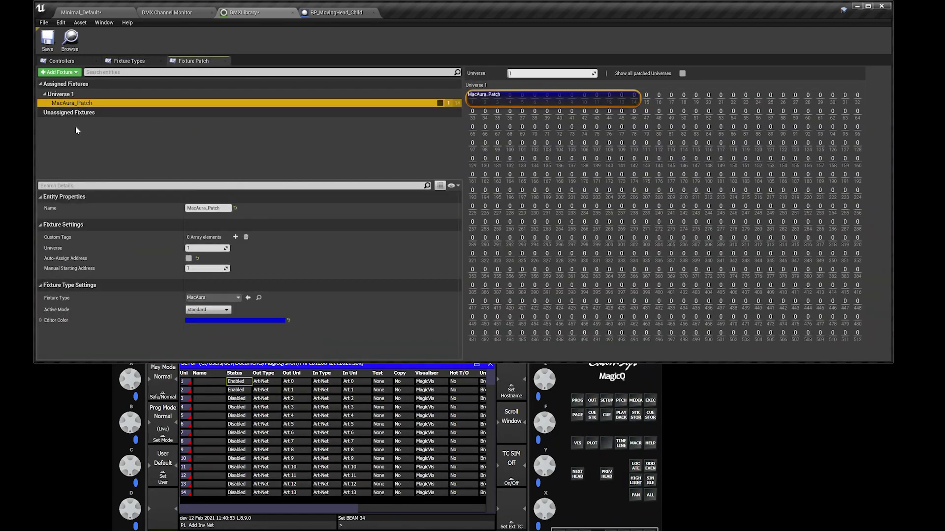
Step: Add a second MacAura fixture patch to universe 1 and delete it again
{"action": "left_click", "coordinate": [64, 113]}
{"action": "left_click", "coordinate": [55, 74]}
{"action": "left_click", "coordinate": [52, 109]}
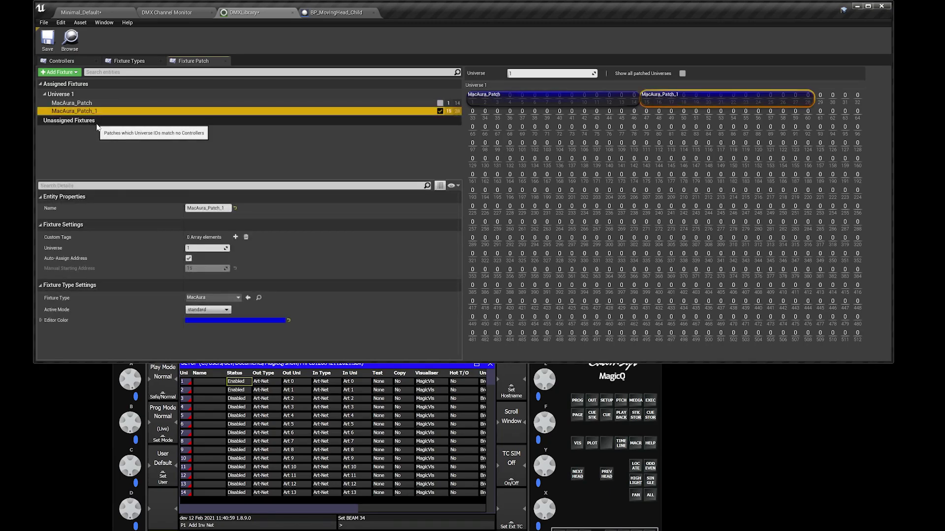
{"action": "key", "text": "Delete"}
Step: Move MacAura_Patch within universe 1 to start at channel 295, and shift it down to channel 327
{"action": "left_click", "coordinate": [539, 98]}
{"action": "left_click_drag", "start_coordinate": [539, 98], "coordinate": [616, 241]}
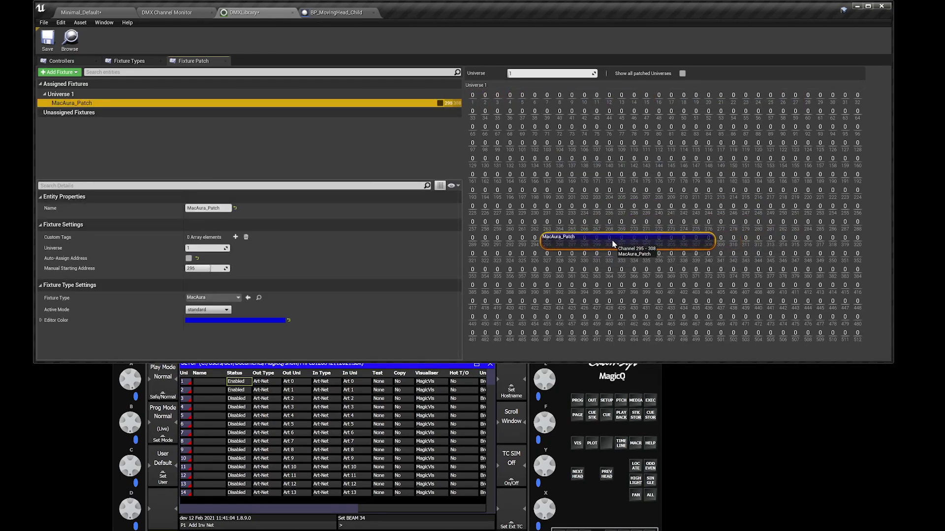
{"action": "left_click_drag", "start_coordinate": [613, 244], "coordinate": [609, 262]}
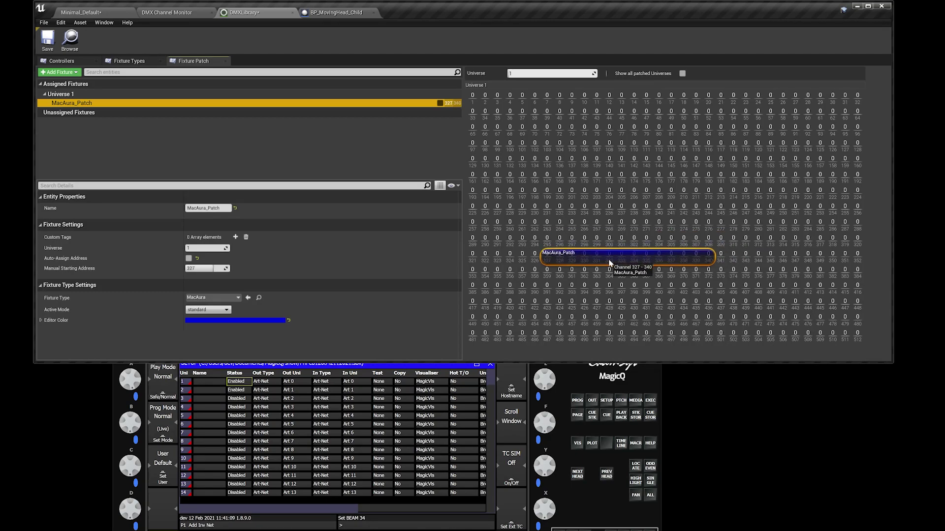
Step: Check the Aura's starting address in MagicQ's patch and move MacAura_Patch to start at channel 1 of universe 1 in Unreal
{"action": "left_click", "coordinate": [578, 507]}
{"action": "left_click", "coordinate": [608, 400]}
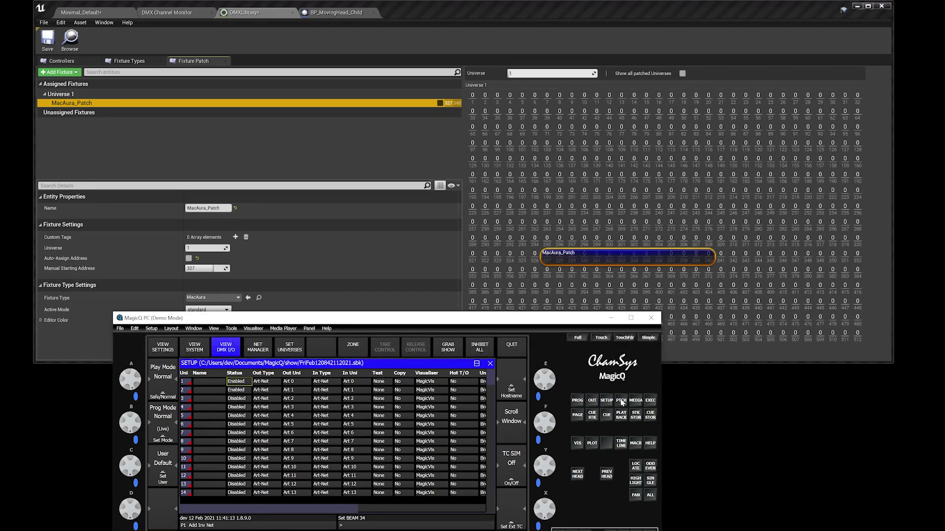
{"action": "left_click", "coordinate": [619, 403]}
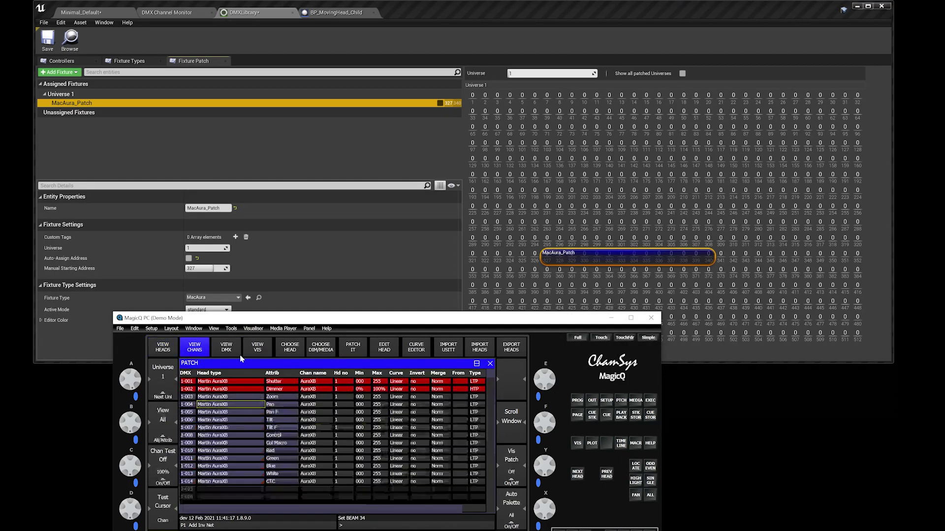
{"action": "left_click", "coordinate": [188, 384]}
{"action": "left_click", "coordinate": [587, 255]}
{"action": "left_click_drag", "start_coordinate": [622, 259], "coordinate": [477, 100]}
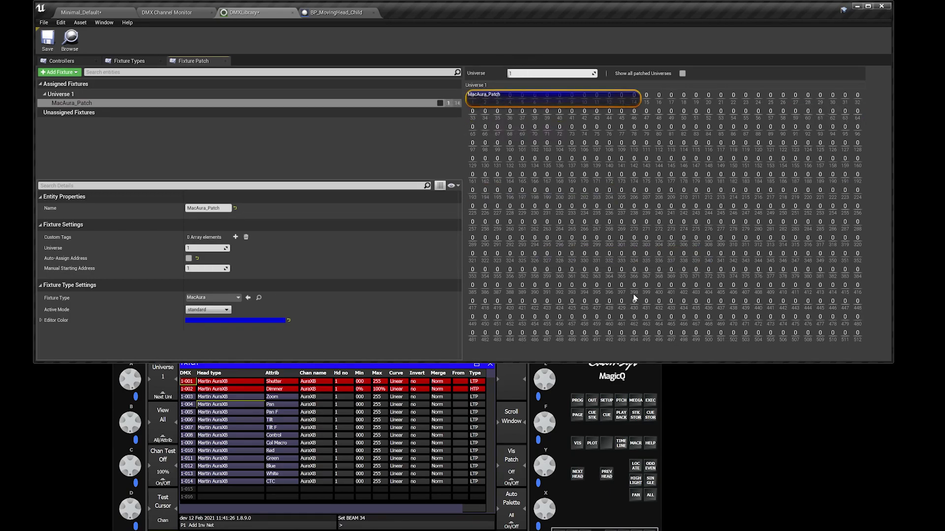
{"action": "left_click", "coordinate": [339, 155]}
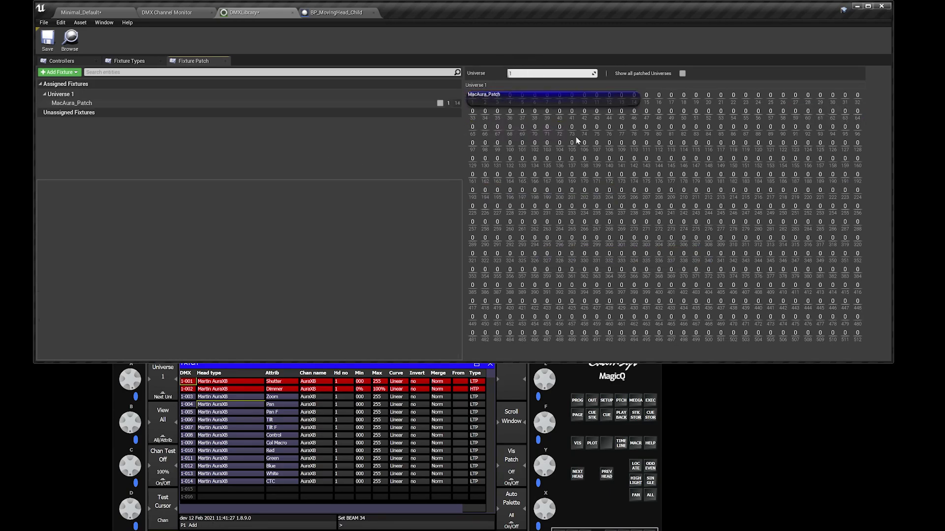
Step: Return to the Minimal_Default level, open the Content folder and examine the content browser's display options for engine and plugin content
{"action": "left_click", "coordinate": [81, 13]}
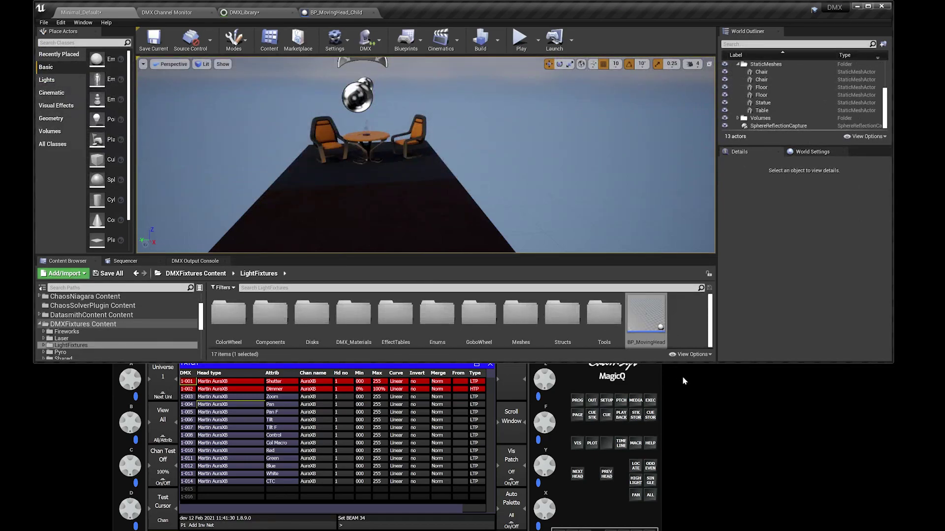
{"action": "left_click_drag", "start_coordinate": [201, 320], "coordinate": [201, 301]}
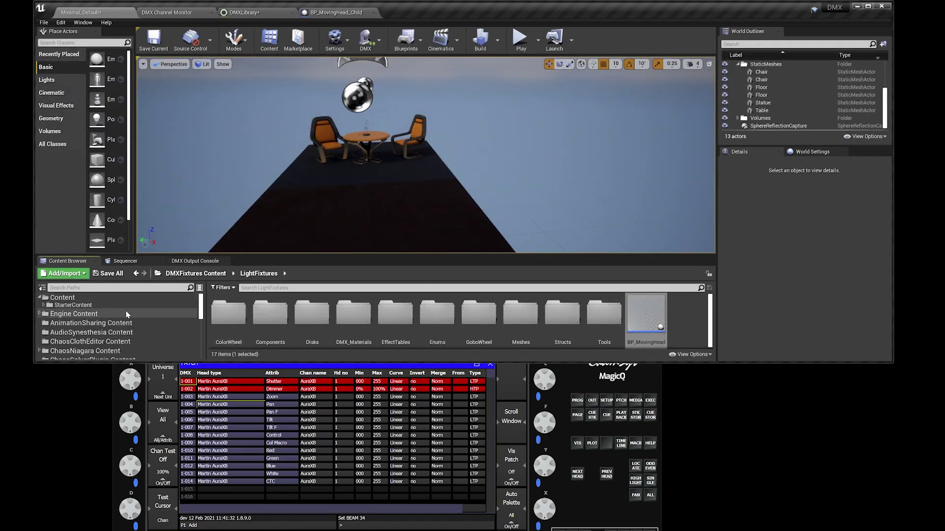
{"action": "left_click_drag", "start_coordinate": [117, 299], "coordinate": [122, 301]}
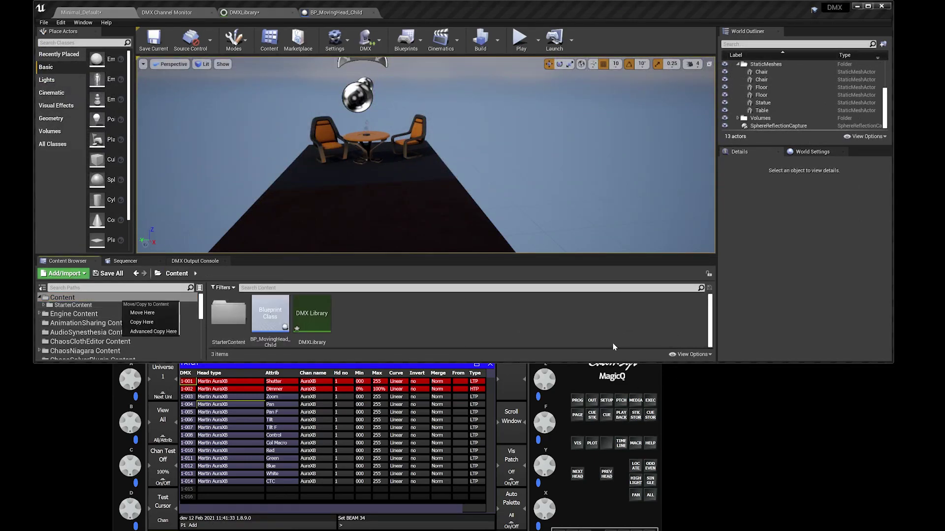
{"action": "left_click", "coordinate": [692, 355]}
{"action": "left_click", "coordinate": [691, 354]}
{"action": "left_click", "coordinate": [691, 354]}
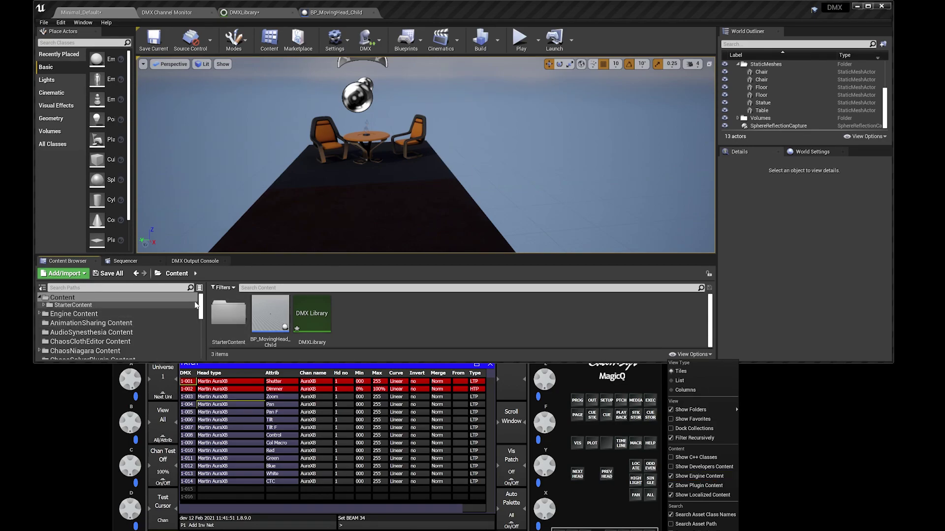
Step: Place BP_MovingHead from the LightFixtures folder of DMXFixtures Content into the level, beside the floor and chairs
{"action": "left_click", "coordinate": [201, 302]}
{"action": "left_click_drag", "start_coordinate": [201, 306], "coordinate": [201, 316]}
{"action": "left_click", "coordinate": [97, 313]}
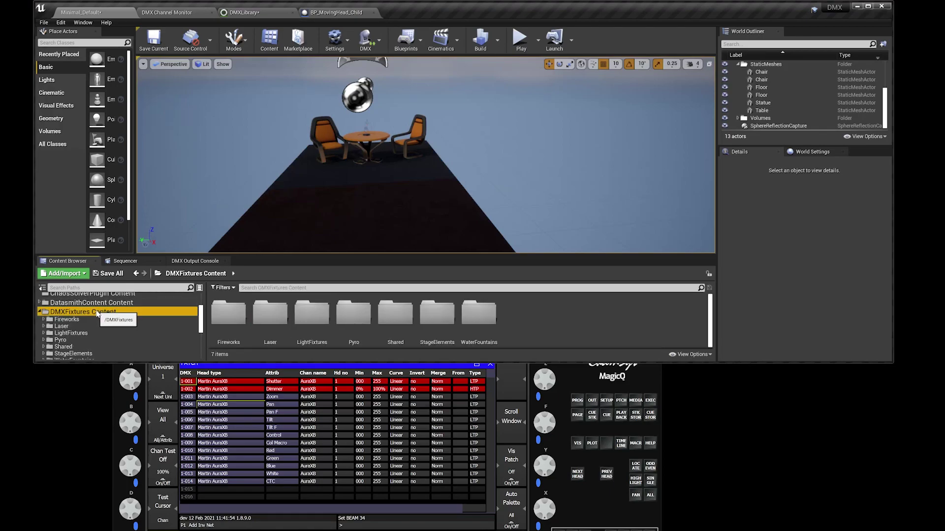
{"action": "left_click", "coordinate": [332, 325]}
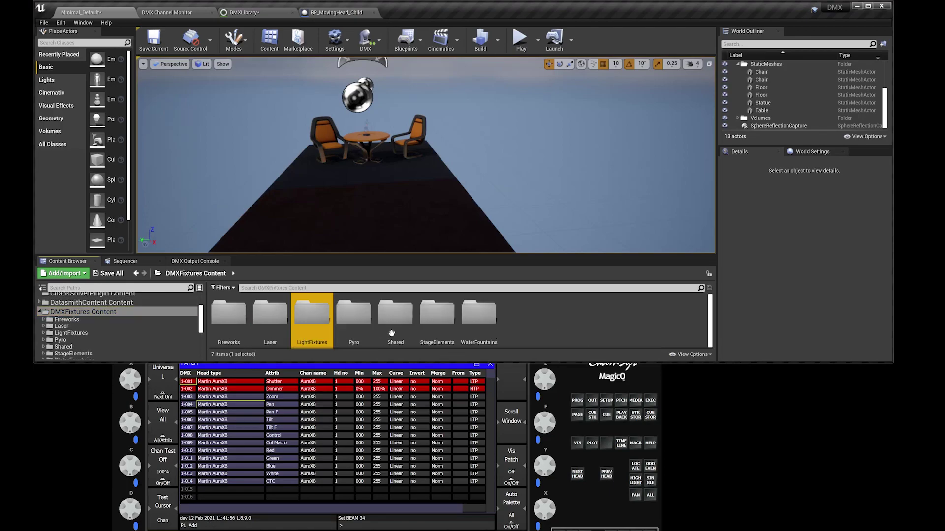
{"action": "double_click", "coordinate": [312, 315]}
{"action": "left_click", "coordinate": [658, 326]}
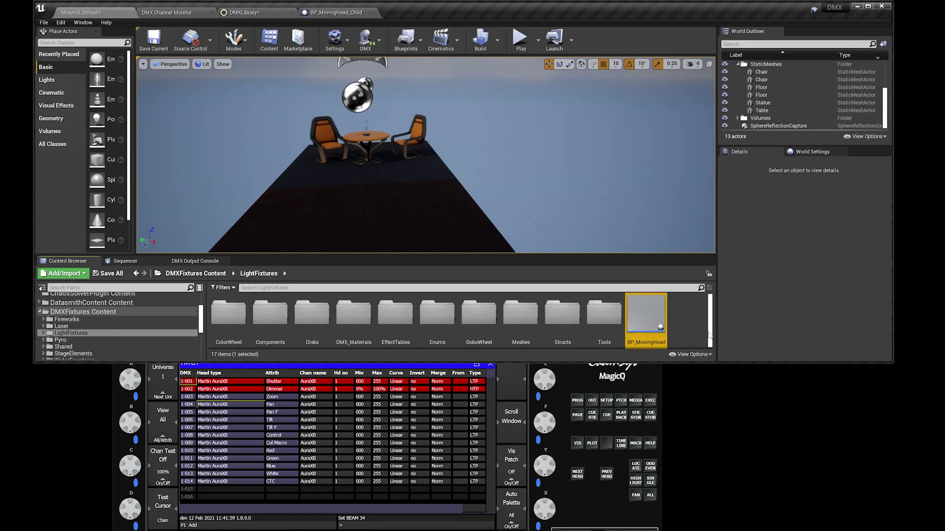
{"action": "left_click_drag", "start_coordinate": [710, 333], "coordinate": [710, 309]}
{"action": "left_click_drag", "start_coordinate": [429, 194], "coordinate": [471, 194]}
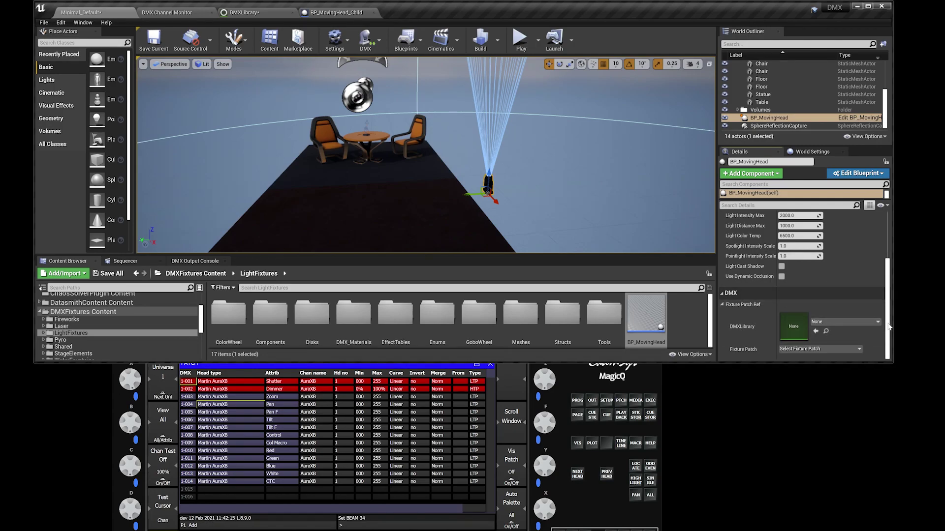
Step: Assign DMXLibrary and the MacAura_Patch fixture patch to the placed BP_MovingHead
{"action": "left_click", "coordinate": [845, 323]}
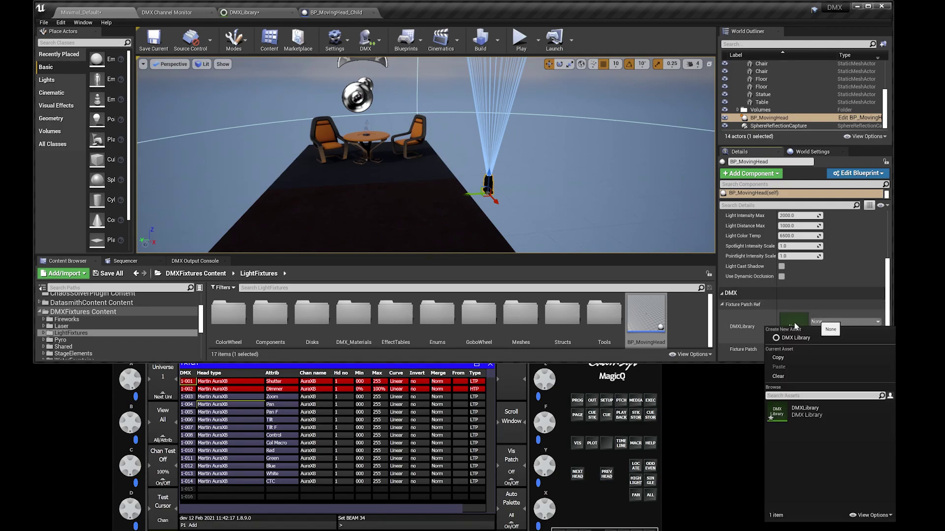
{"action": "left_click", "coordinate": [797, 414]}
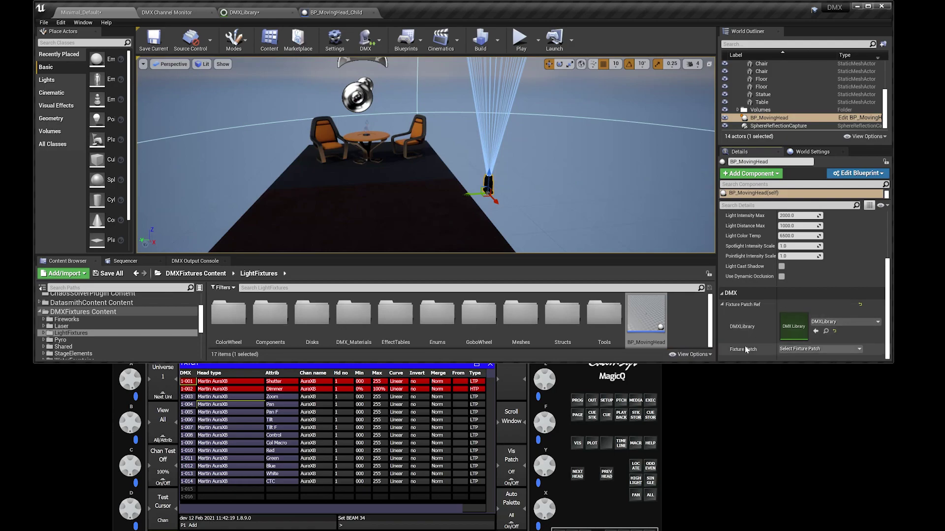
{"action": "left_click", "coordinate": [817, 349]}
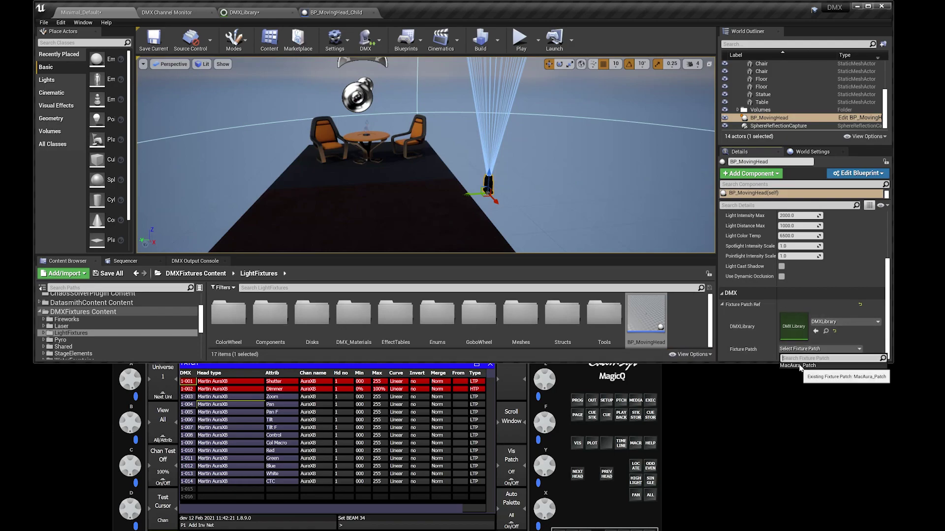
{"action": "left_click", "coordinate": [799, 367]}
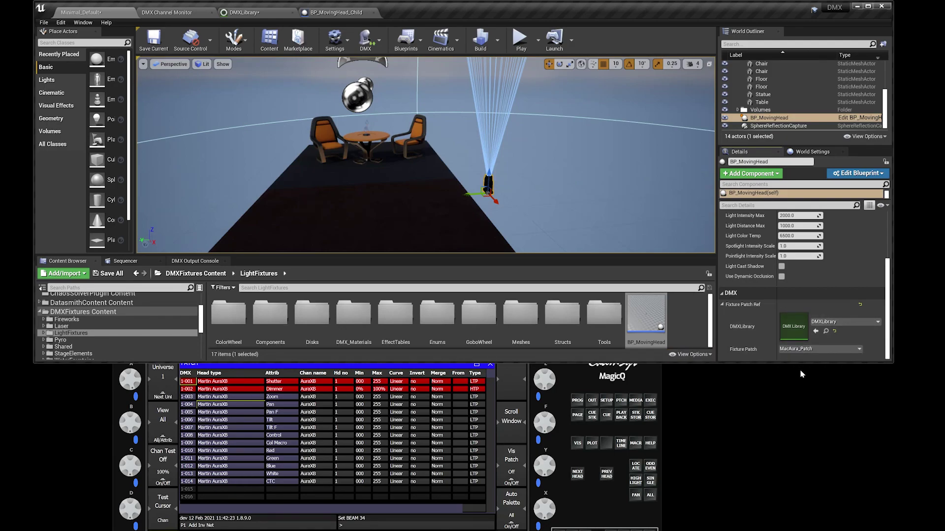
Step: Play the level and bring up the AuraXB head's intensity window in MagicQ
{"action": "left_click", "coordinate": [520, 45]}
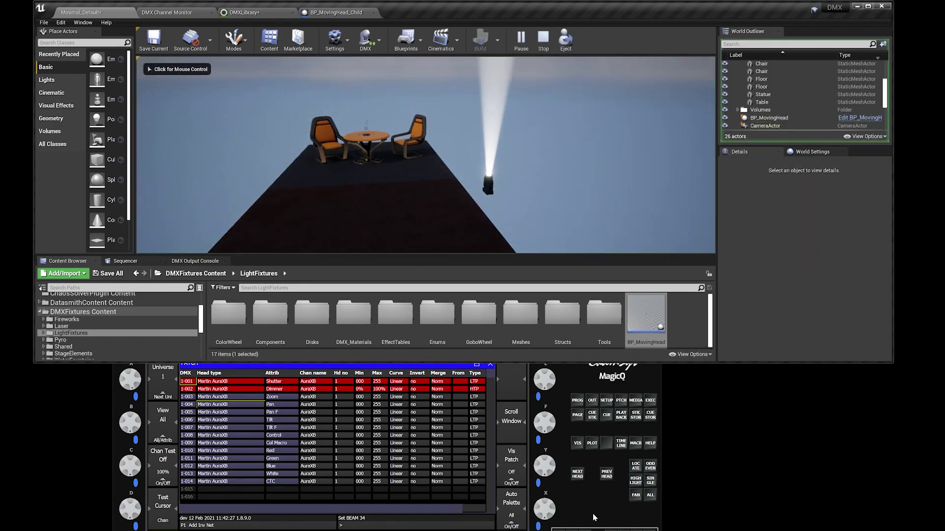
{"action": "left_click", "coordinate": [594, 516]}
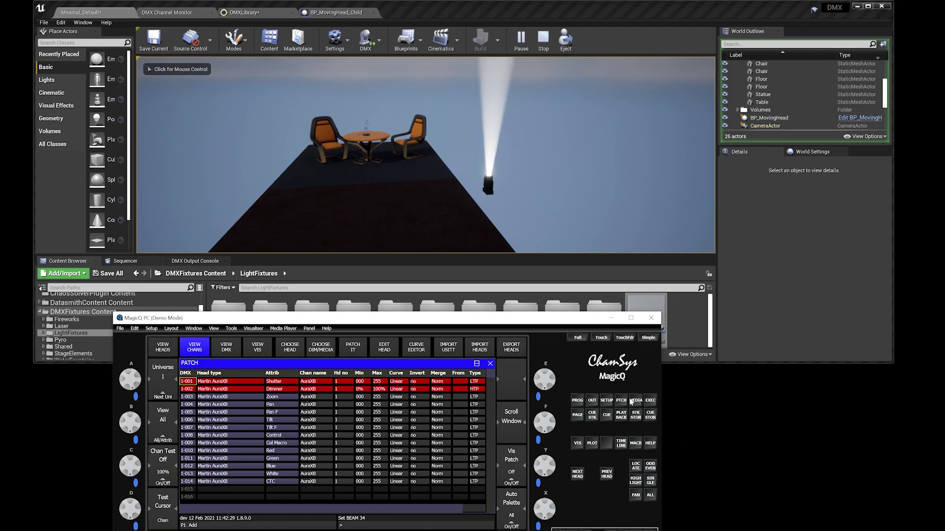
{"action": "left_click", "coordinate": [590, 529]}
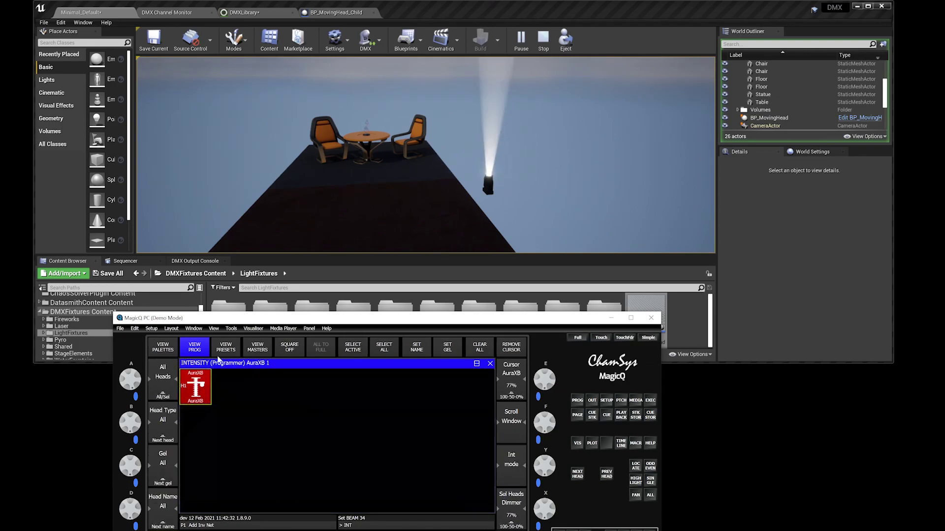
Step: Set the AuraXB head's intensity to 100% and its beam shutter value to 255
{"action": "left_click_drag", "start_coordinate": [199, 381], "coordinate": [200, 412]}
{"action": "left_click", "coordinate": [196, 388]}
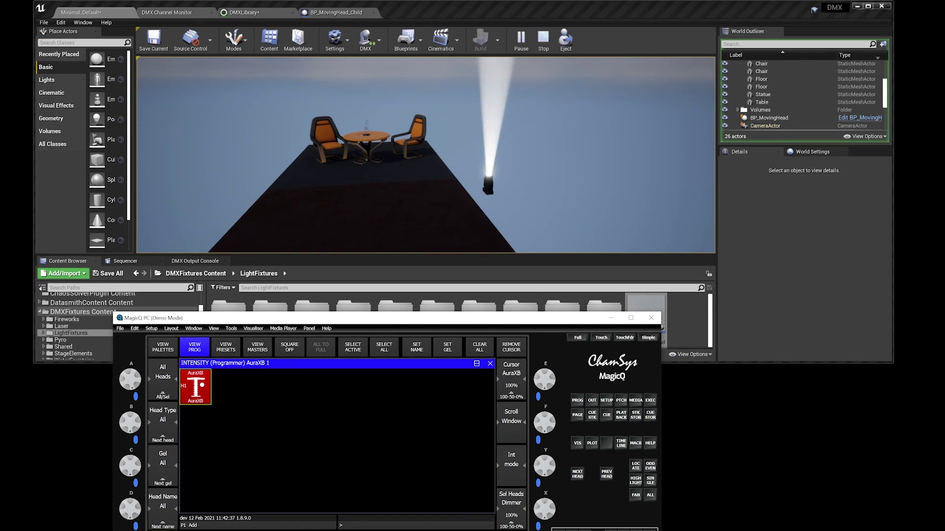
{"action": "key", "text": "alt+b"}
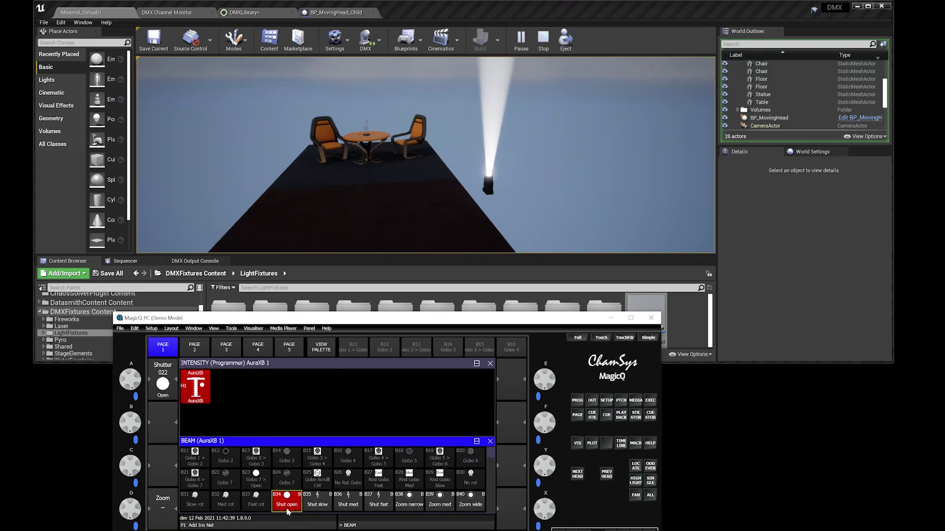
{"action": "left_click_drag", "start_coordinate": [127, 385], "coordinate": [132, 416]}
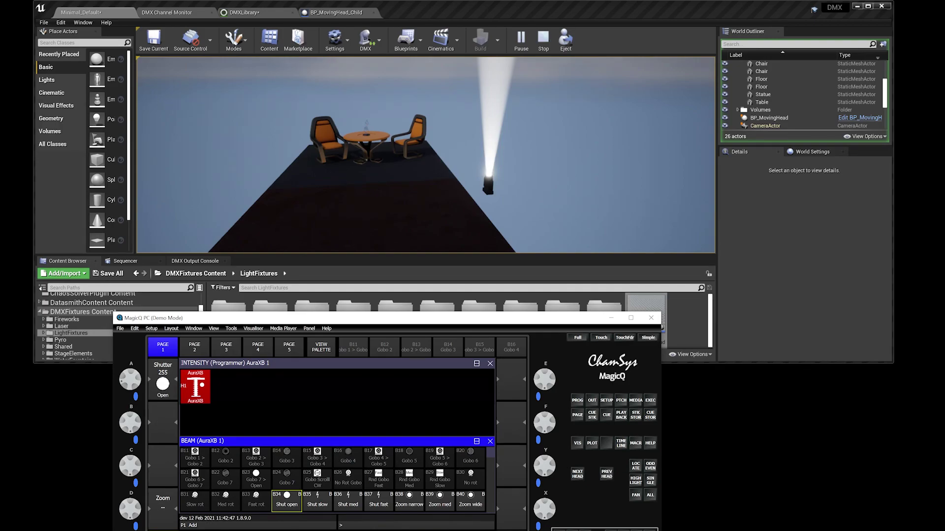
Step: Apply the far down, right, left, centre, far left and far right position palettes to the AuraXB head, ending on far right
{"action": "left_click", "coordinate": [585, 530]}
{"action": "left_click_drag", "start_coordinate": [499, 305], "coordinate": [500, 288]}
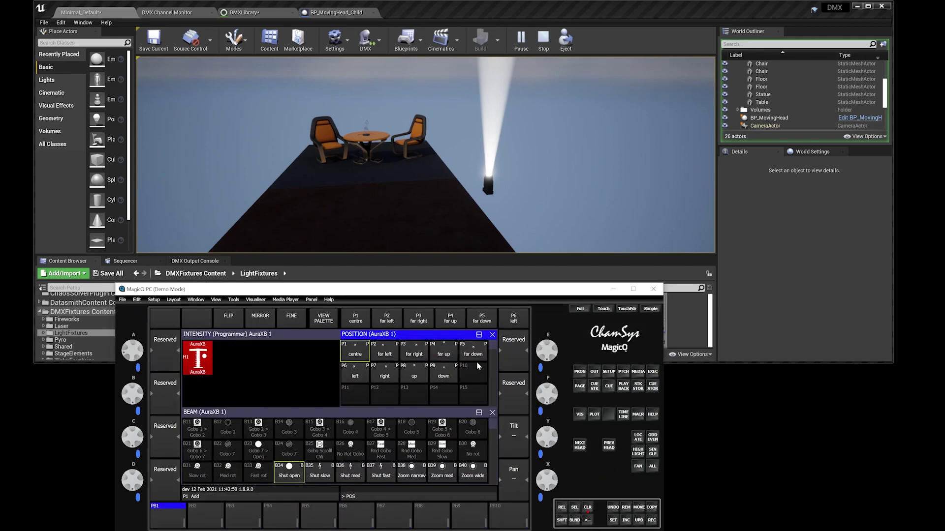
{"action": "left_click", "coordinate": [473, 354]}
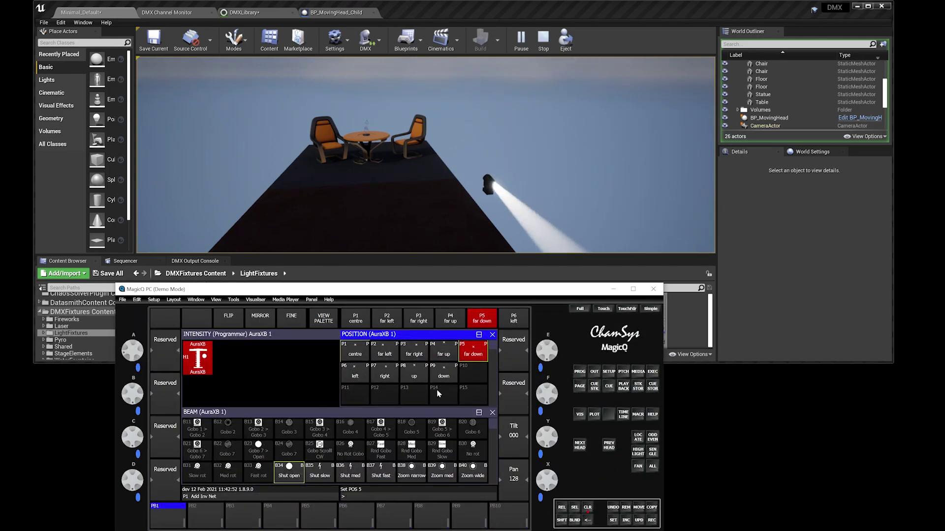
{"action": "left_click", "coordinate": [396, 380]}
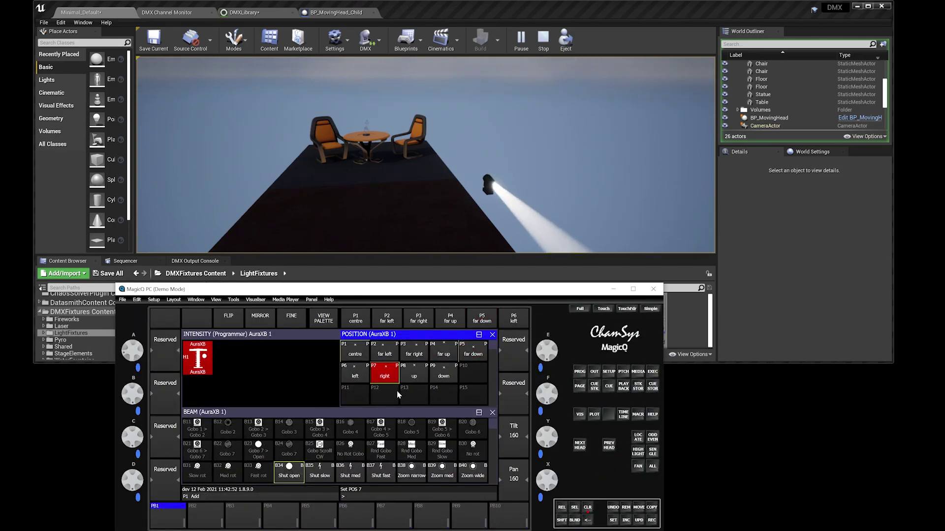
{"action": "left_click", "coordinate": [367, 365]}
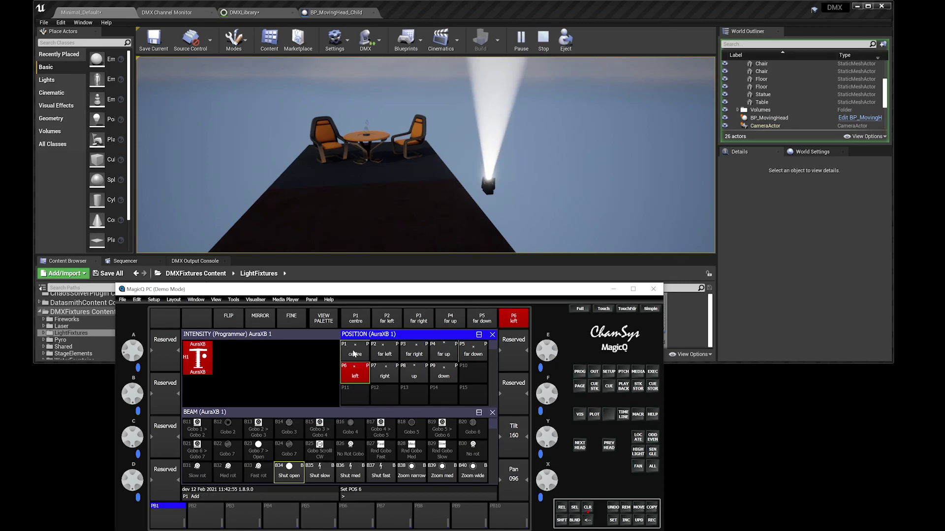
{"action": "left_click", "coordinate": [353, 353]}
{"action": "left_click", "coordinate": [385, 354]}
{"action": "left_click", "coordinate": [414, 354]}
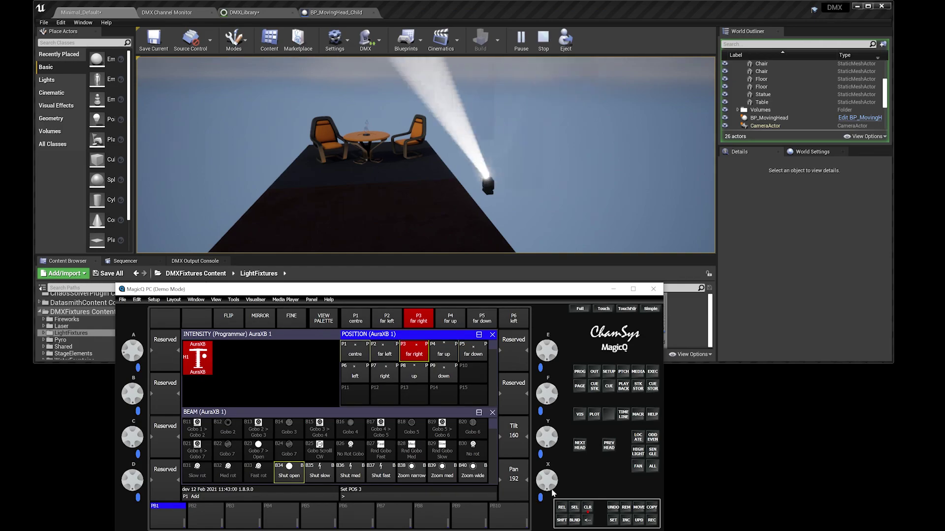
Step: Open the AuraXB head's colour window and apply the red, amber, yellow, green and white palettes in turn, twice, ending on white
{"action": "left_click", "coordinate": [575, 530]}
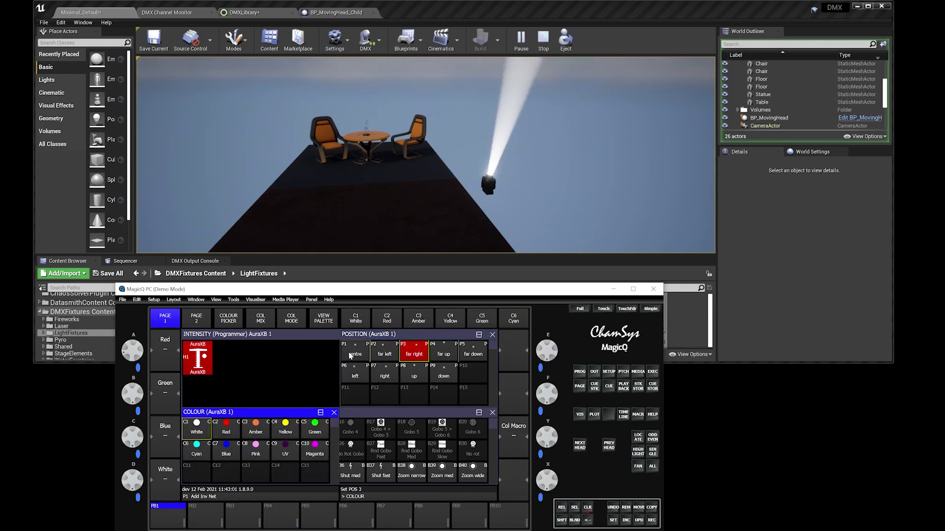
{"action": "left_click", "coordinate": [223, 428]}
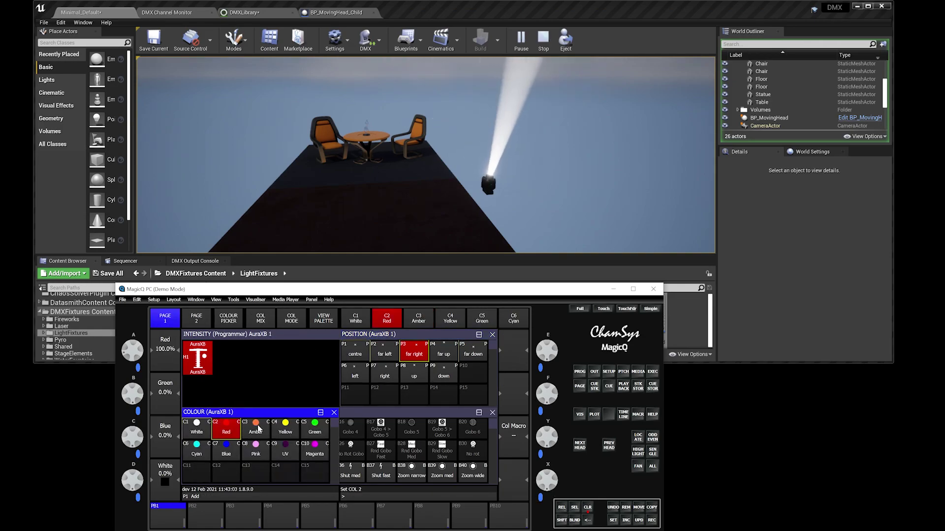
{"action": "left_click", "coordinate": [258, 430]}
{"action": "left_click", "coordinate": [290, 430]}
{"action": "left_click", "coordinate": [313, 431]}
{"action": "left_click", "coordinate": [200, 433]}
{"action": "left_click", "coordinate": [228, 431]}
{"action": "left_click", "coordinate": [254, 430]}
{"action": "left_click", "coordinate": [285, 430]}
{"action": "left_click", "coordinate": [312, 431]}
{"action": "left_click", "coordinate": [199, 431]}
Step: Switch to Unreal Engine, stop playing the level and inspect the ColorWheel_Component in the BP_MovingHead blueprint
{"action": "left_click", "coordinate": [783, 260]}
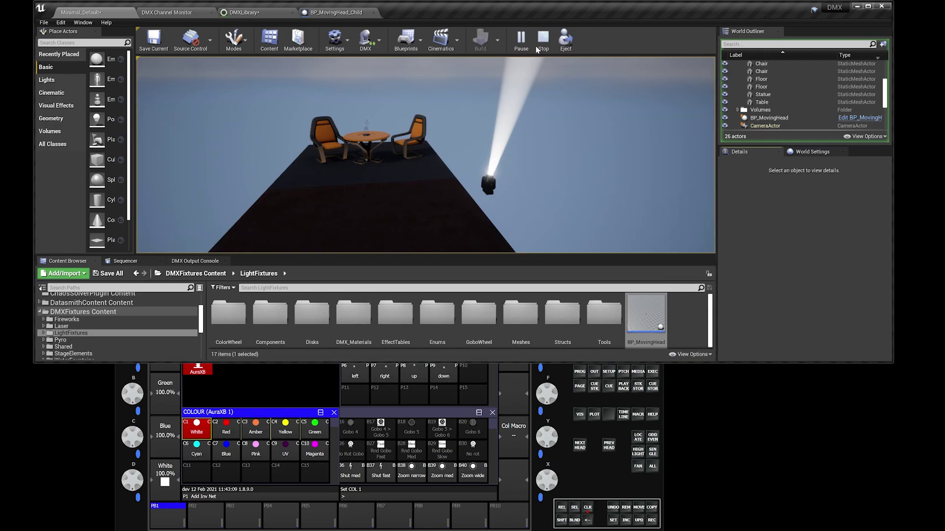
{"action": "left_click", "coordinate": [543, 40]}
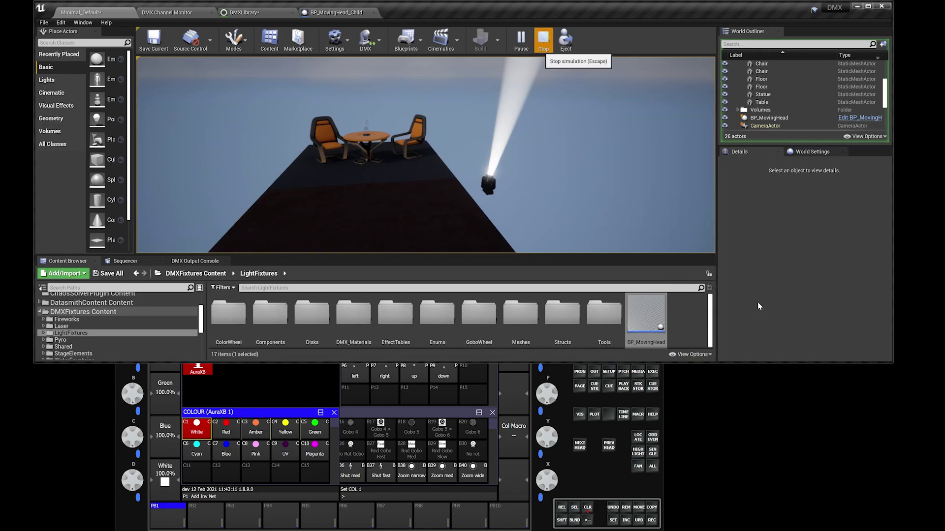
{"action": "double_click", "coordinate": [648, 329]}
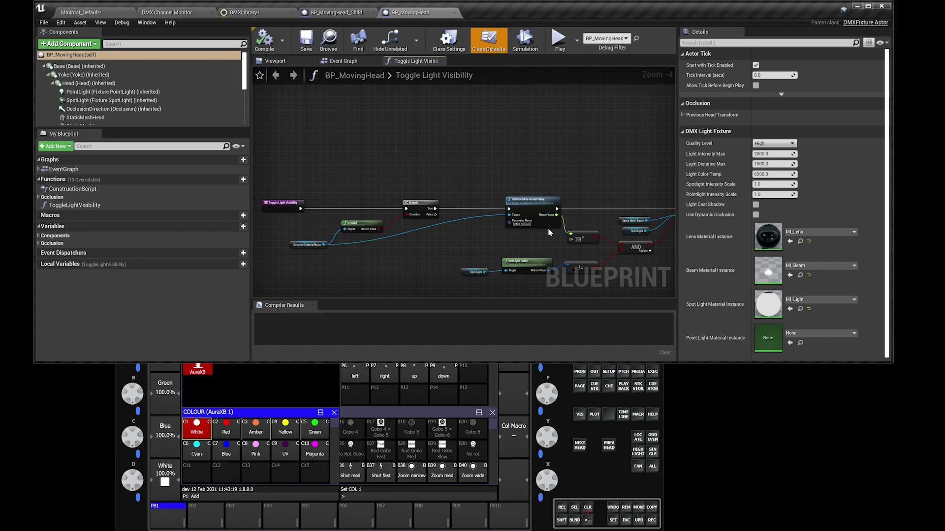
{"action": "left_click_drag", "start_coordinate": [245, 75], "coordinate": [245, 112]}
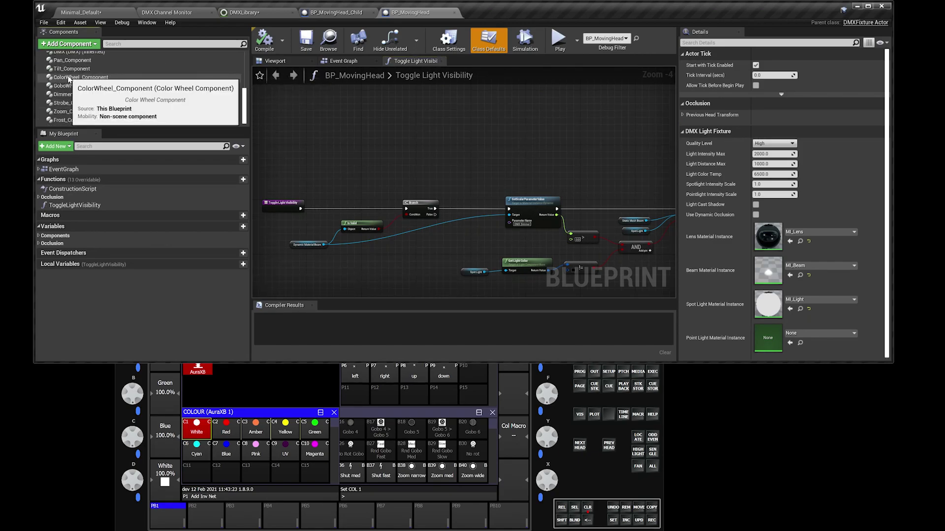
{"action": "left_click", "coordinate": [69, 78]}
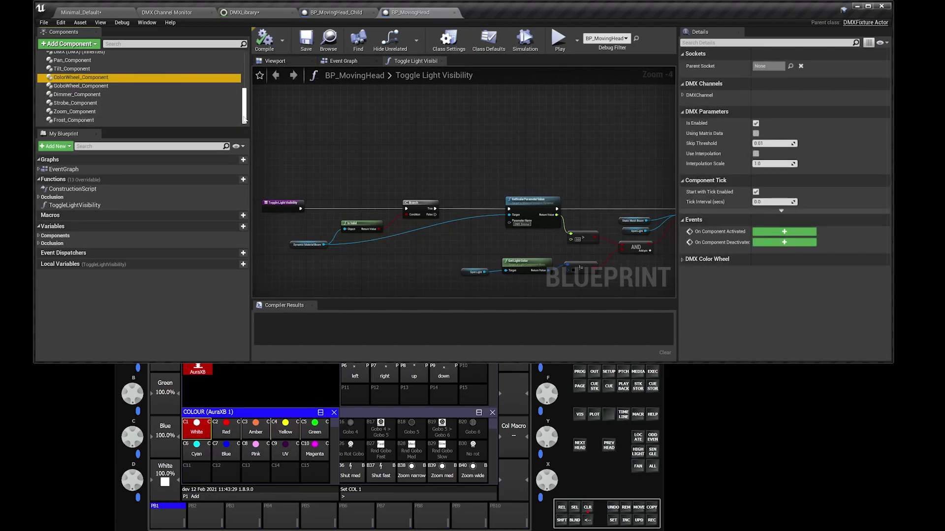
{"action": "scroll", "coordinate": [241, 64], "scroll_direction": "up", "scroll_amount": 5}
{"action": "left_click", "coordinate": [91, 12]}
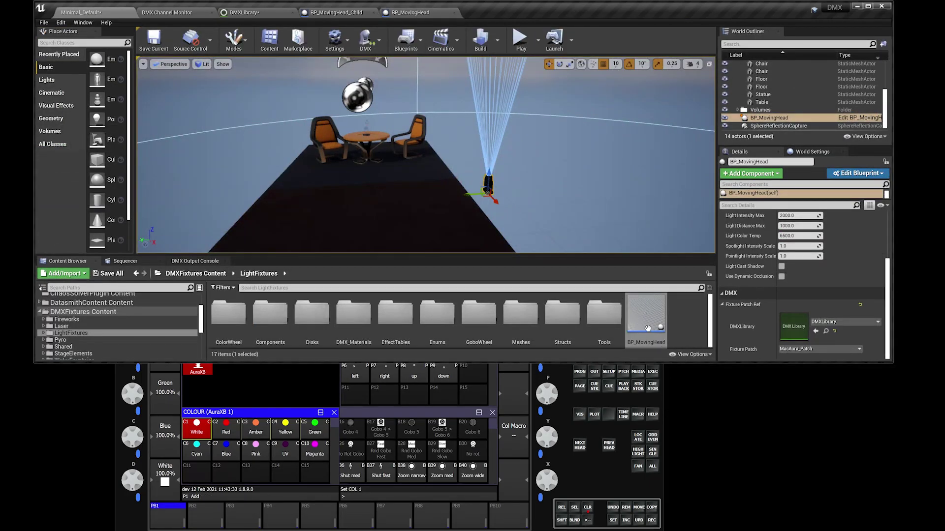
Step: Open the BP_MovingHead_Child blueprint from the project's Content folder
{"action": "right_click", "coordinate": [645, 326]}
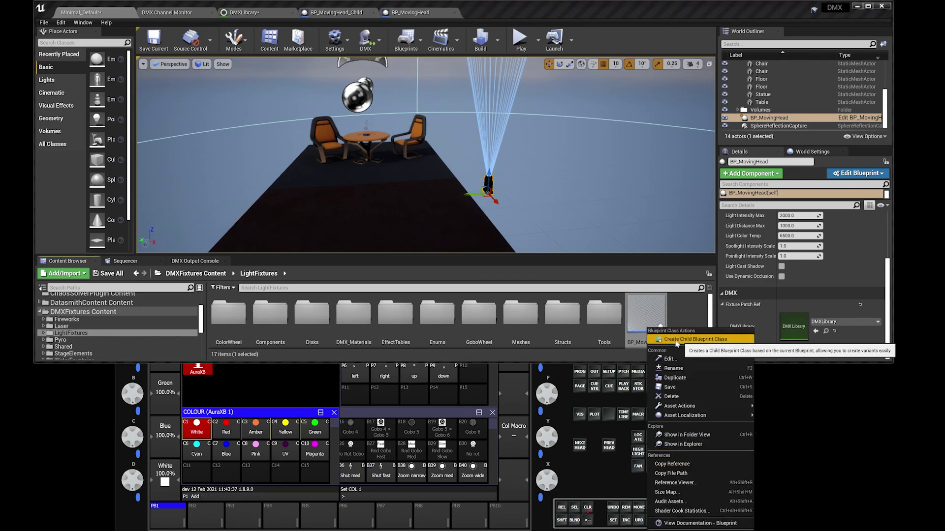
{"action": "left_click", "coordinate": [697, 311]}
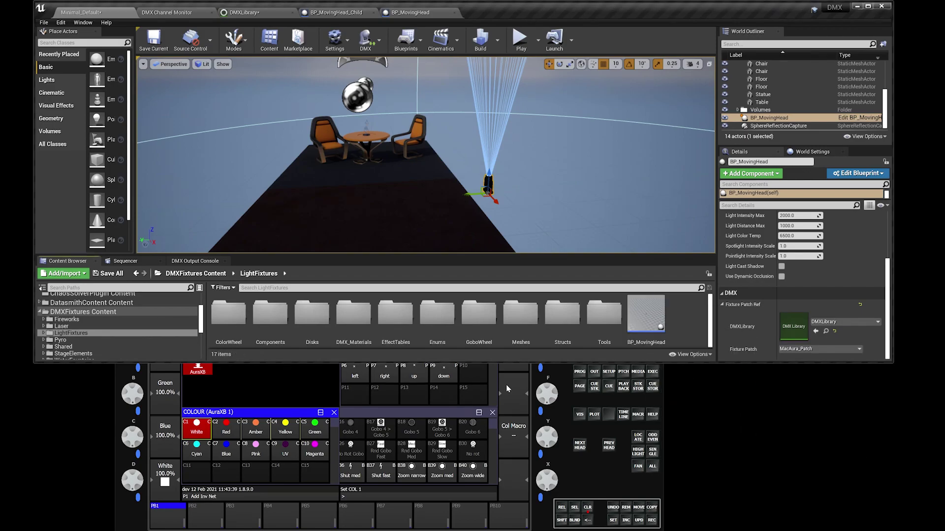
{"action": "scroll", "coordinate": [201, 328], "scroll_direction": "up", "scroll_amount": 5}
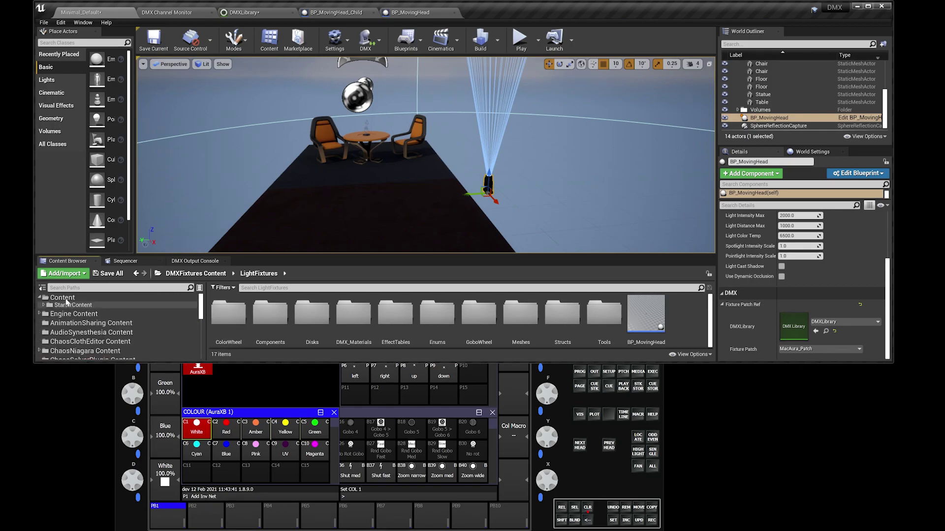
{"action": "left_click", "coordinate": [63, 298]}
{"action": "left_click", "coordinate": [365, 310]}
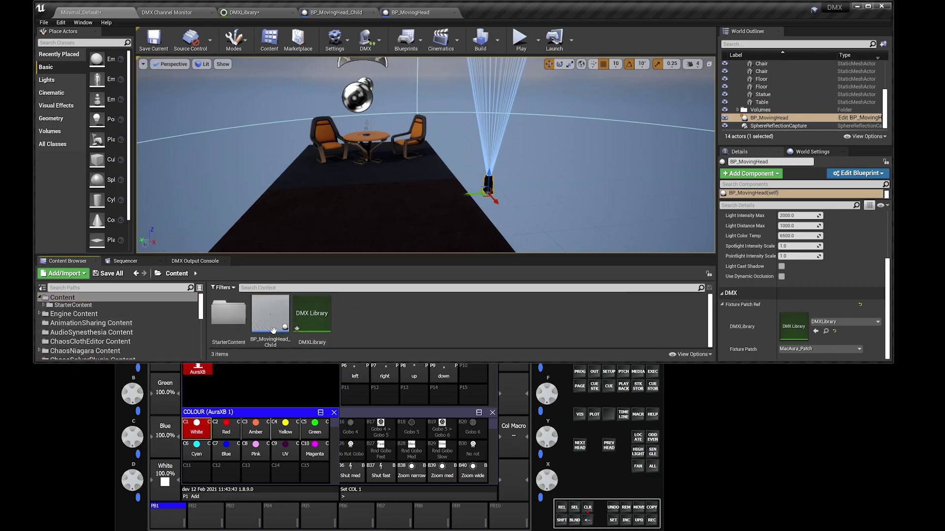
{"action": "left_click", "coordinate": [282, 313]}
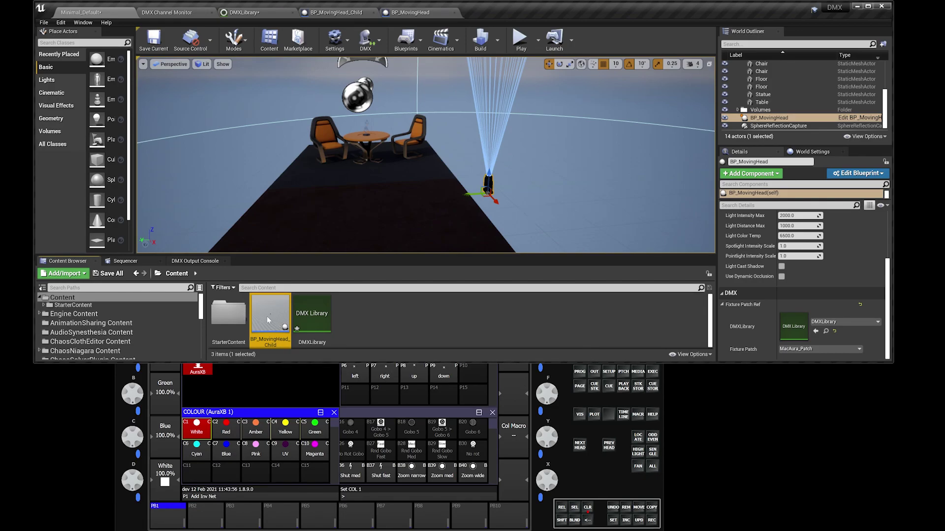
{"action": "double_click", "coordinate": [268, 320]}
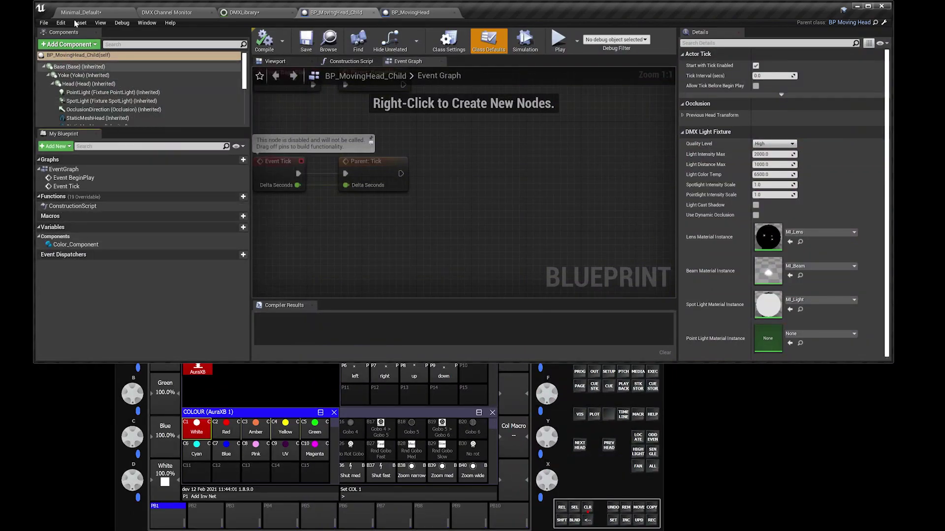
{"action": "left_click", "coordinate": [74, 45]}
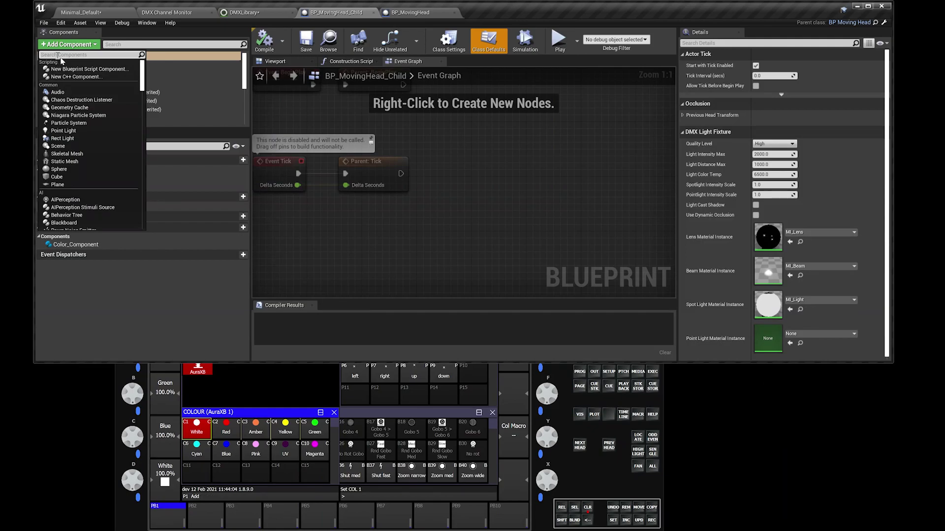
{"action": "type", "text": "color"}
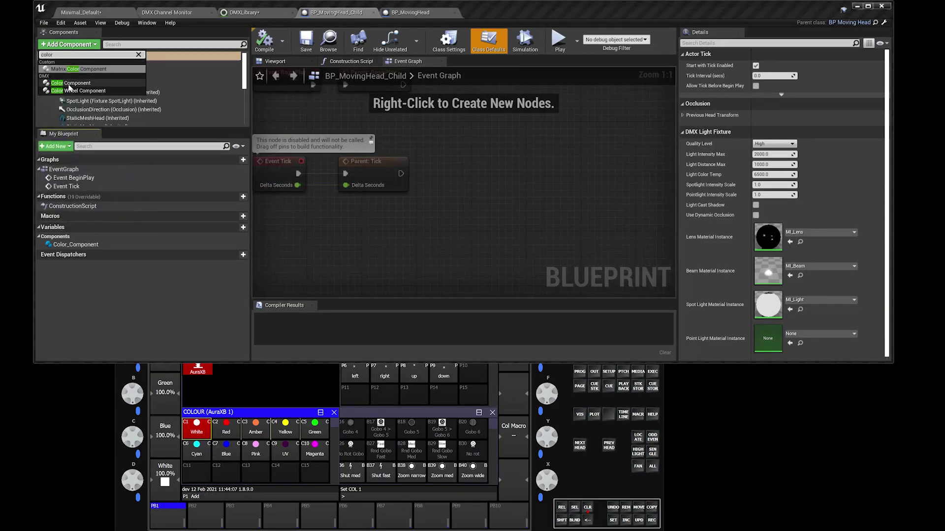
{"action": "left_click", "coordinate": [118, 327]}
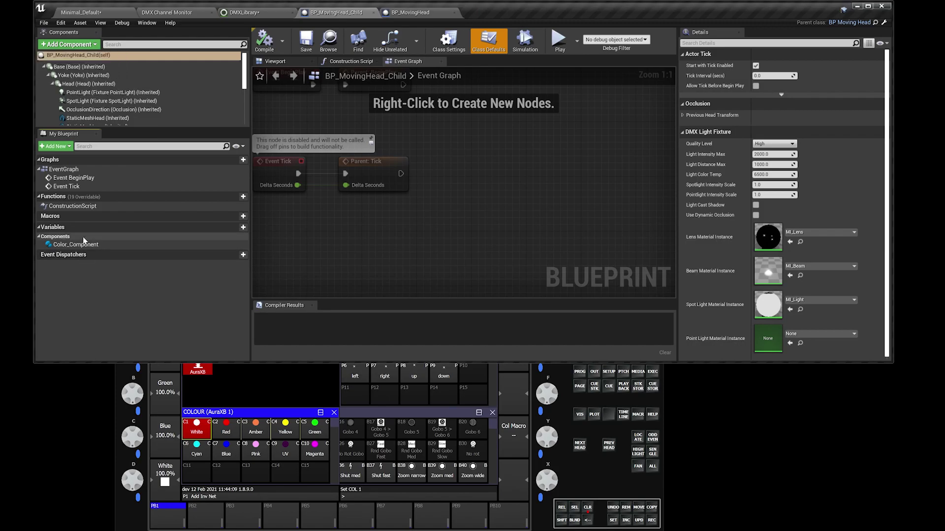
Step: Save and compile the BP_MovingHead_Child blueprint and return to the level
{"action": "left_click", "coordinate": [305, 43]}
{"action": "left_click", "coordinate": [266, 43]}
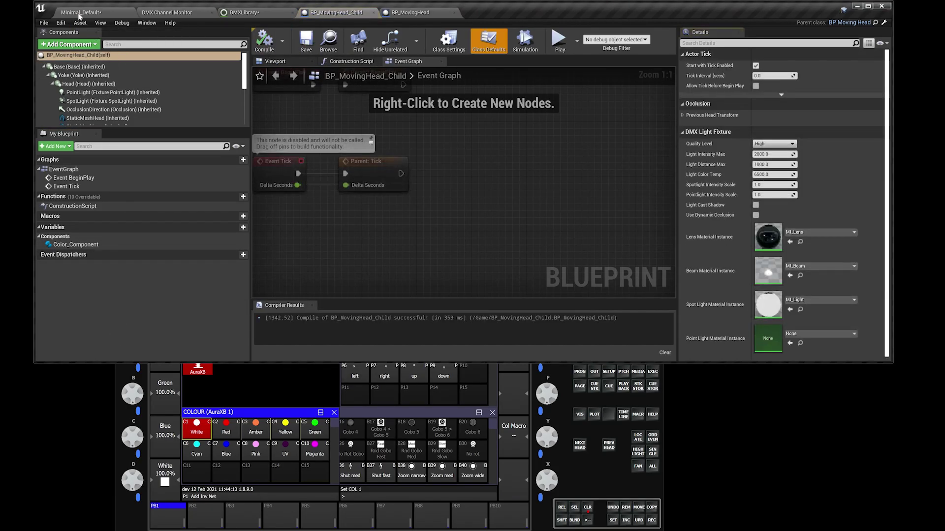
{"action": "left_click", "coordinate": [80, 12]}
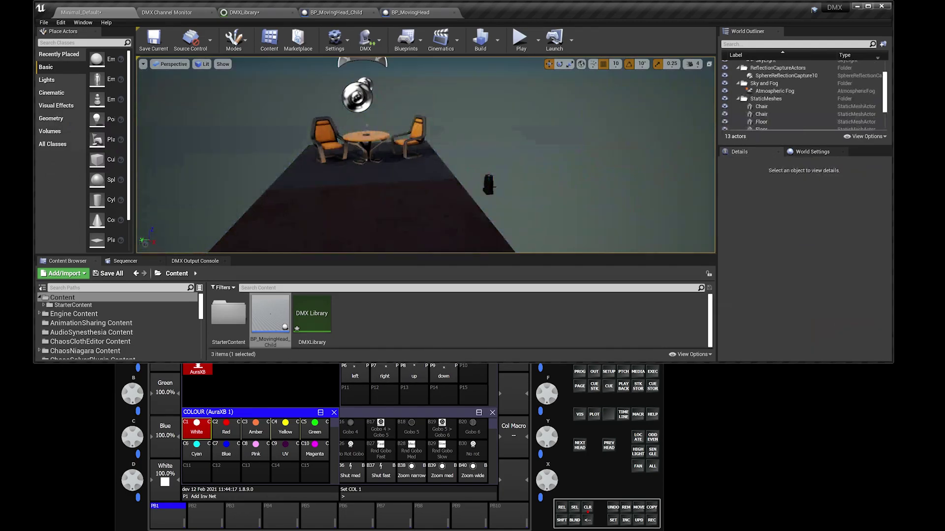
Step: Delete the placed BP_MovingHead from the level and place a BP_MovingHead_Child beside the platform instead
{"action": "key", "text": "Delete"}
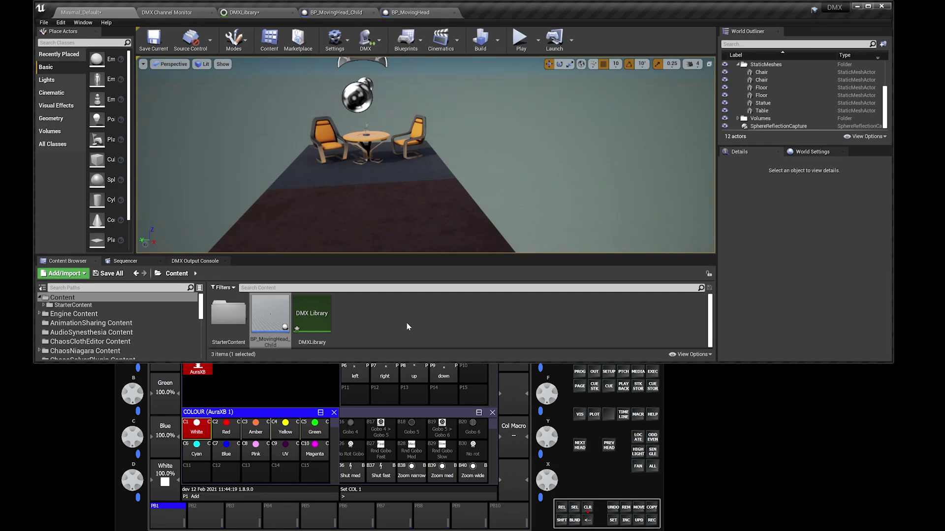
{"action": "left_click", "coordinate": [407, 326]}
{"action": "left_click_drag", "start_coordinate": [271, 320], "coordinate": [266, 331]}
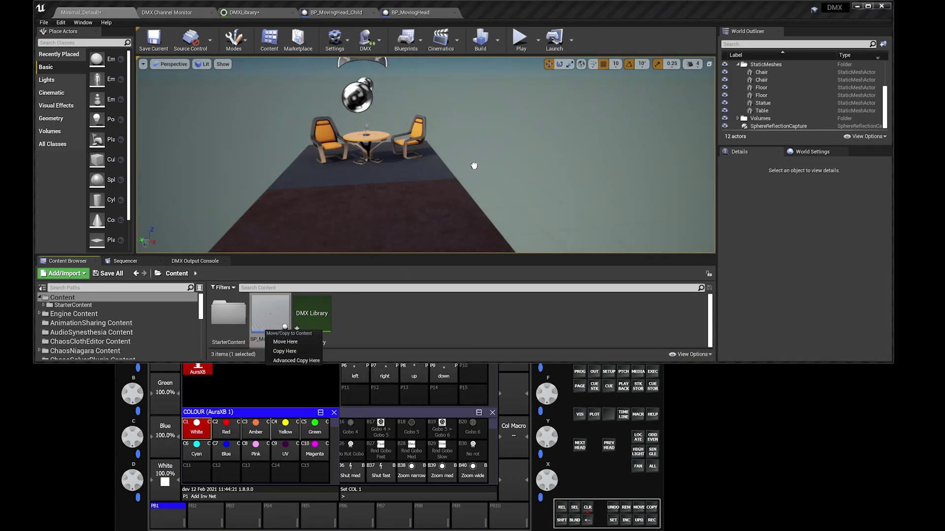
{"action": "left_click_drag", "start_coordinate": [499, 185], "coordinate": [480, 189]}
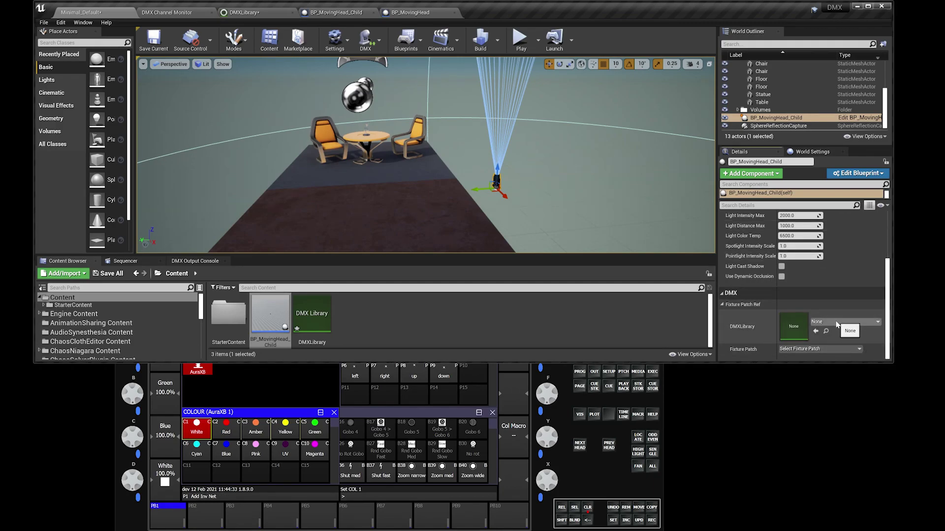
Step: Assign DMXLibrary and the MacAura_Patch fixture patch to the placed BP_MovingHead_Child
{"action": "left_click", "coordinate": [837, 325]}
{"action": "left_click", "coordinate": [805, 416]}
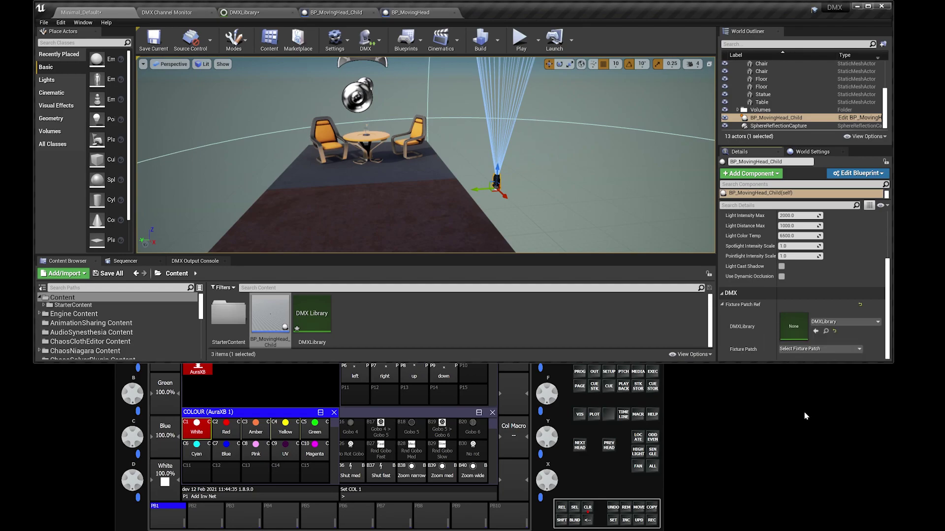
{"action": "left_click", "coordinate": [815, 349]}
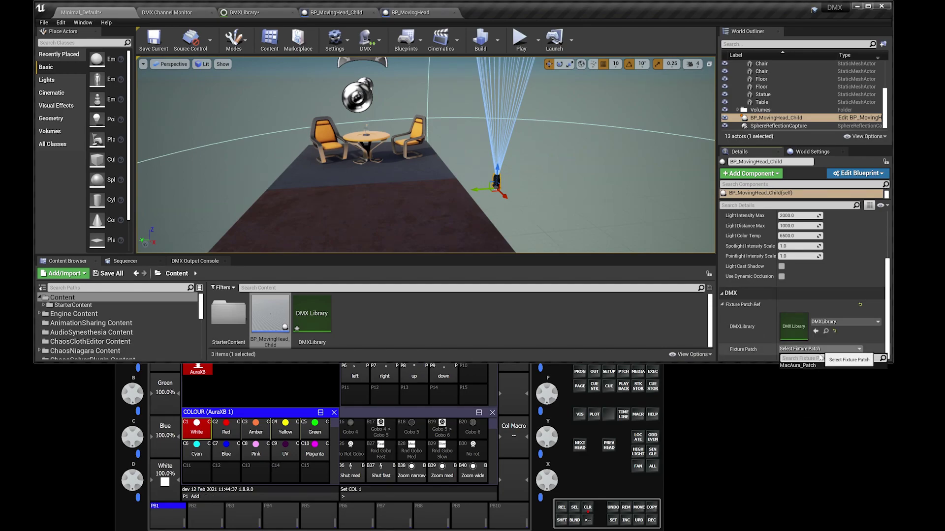
{"action": "left_click", "coordinate": [797, 366]}
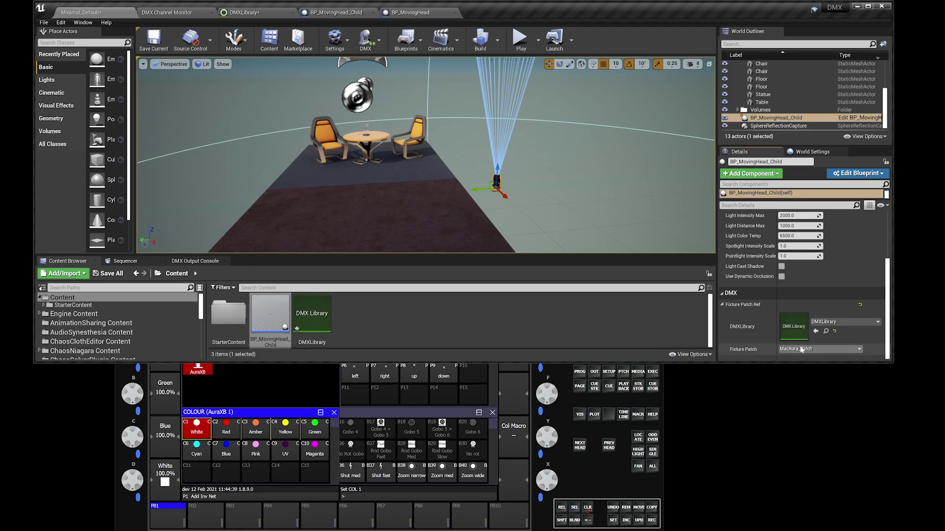
Step: Play the level and, in MagicQ, apply the red, amber, yellow, green, magenta, UV, pink, blue and cyan palettes to the AuraXB head
{"action": "left_click", "coordinate": [520, 43]}
{"action": "left_click", "coordinate": [585, 457]}
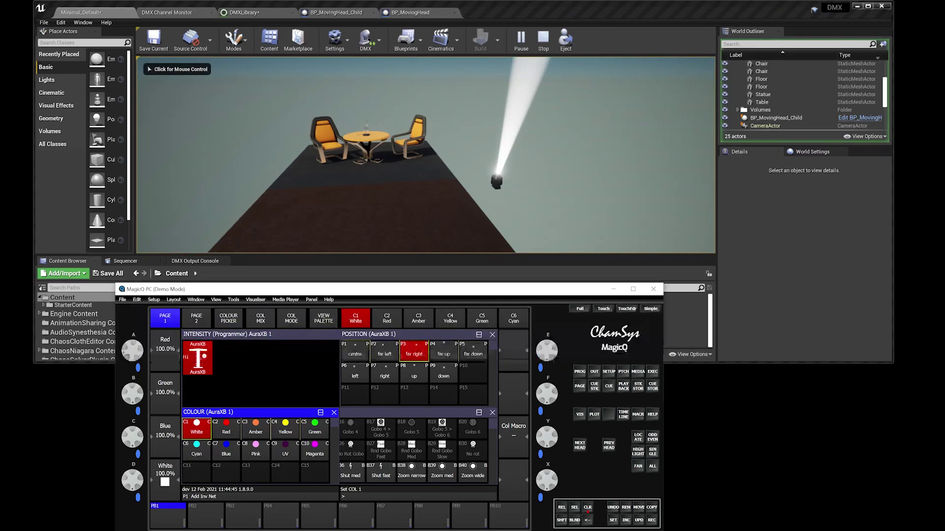
{"action": "left_click", "coordinate": [227, 433]}
{"action": "left_click", "coordinate": [252, 434]}
{"action": "left_click", "coordinate": [286, 432]}
{"action": "left_click", "coordinate": [314, 432]}
{"action": "left_click", "coordinate": [316, 452]}
{"action": "left_click", "coordinate": [284, 452]}
{"action": "left_click", "coordinate": [256, 452]}
{"action": "left_click", "coordinate": [227, 452]}
{"action": "left_click", "coordinate": [197, 451]}
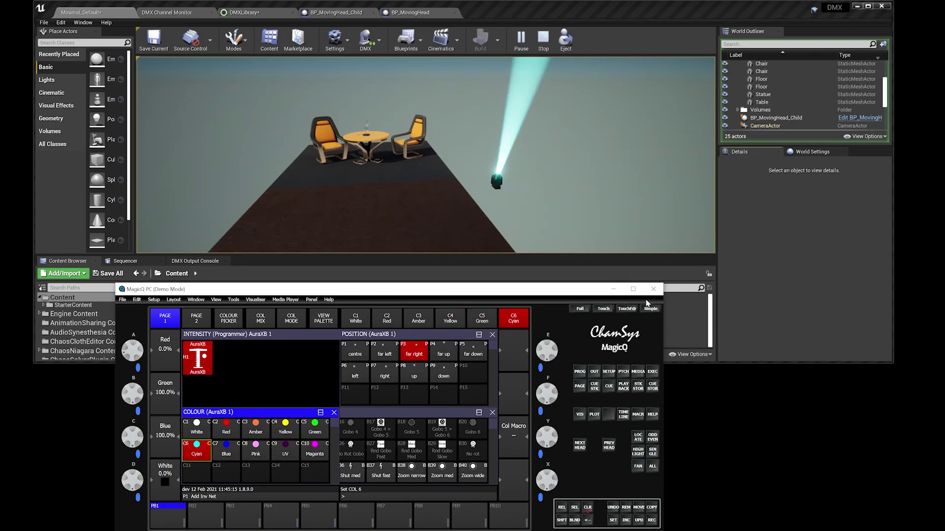